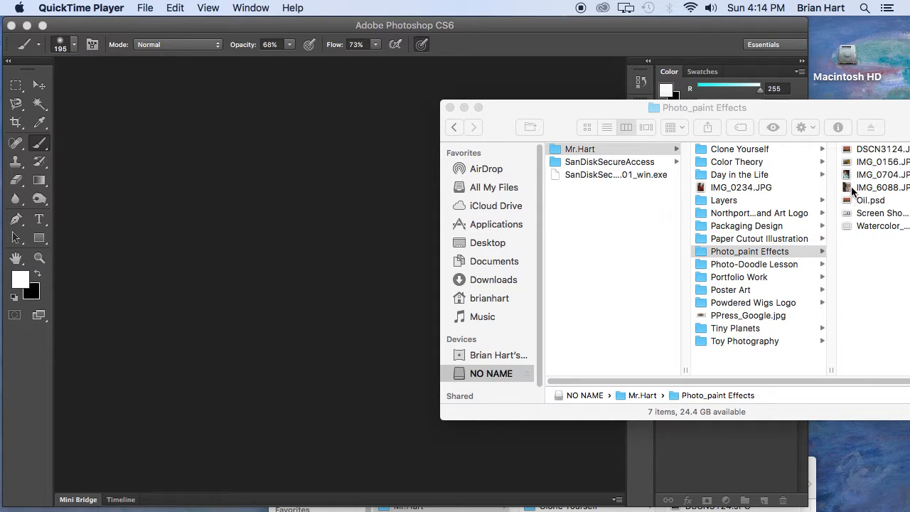
# Open IMG_6088.JPG from the Photo_paint Effects folder in Photoshop and zoom in on the girl's face to 25%.
pyautogui.moveTo(876, 214); pyautogui.dragTo(317, 251)
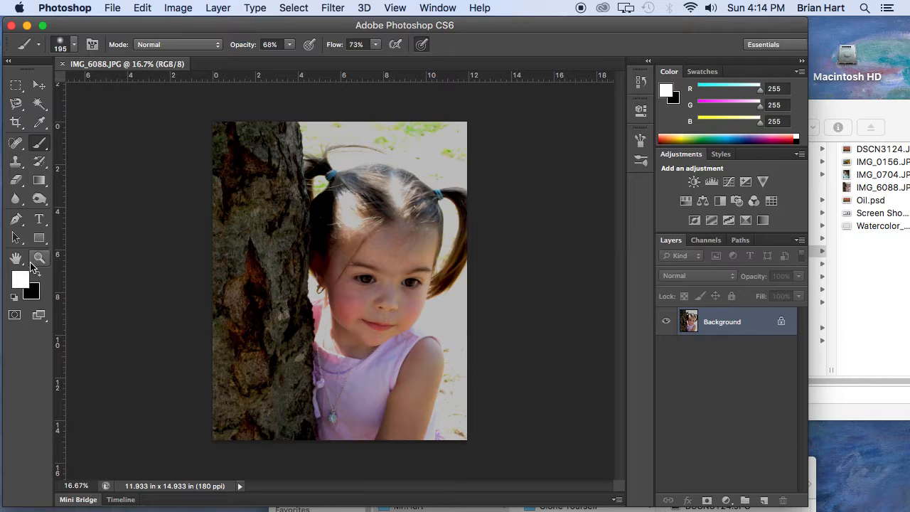
pyautogui.click(40, 259)
pyautogui.click(369, 286)
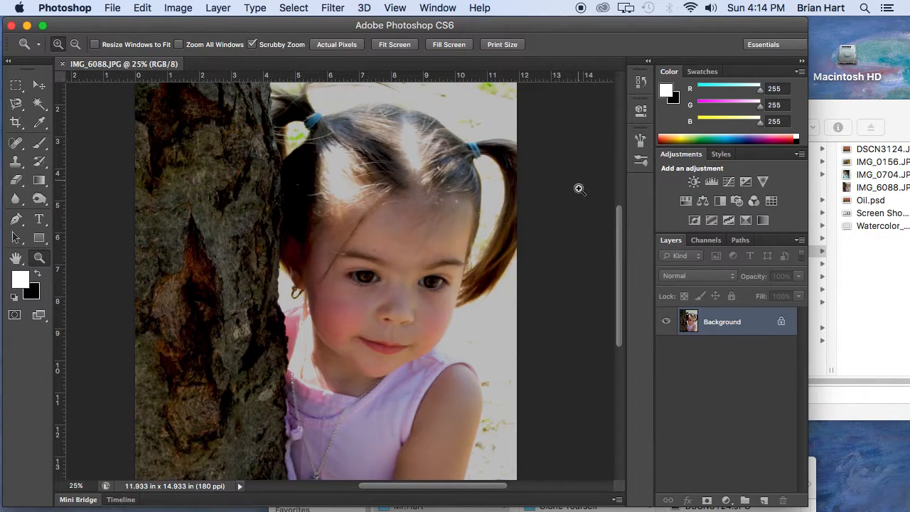
# Convert the photo's Background layer to a smart object.
pyautogui.rightClick(748, 325)
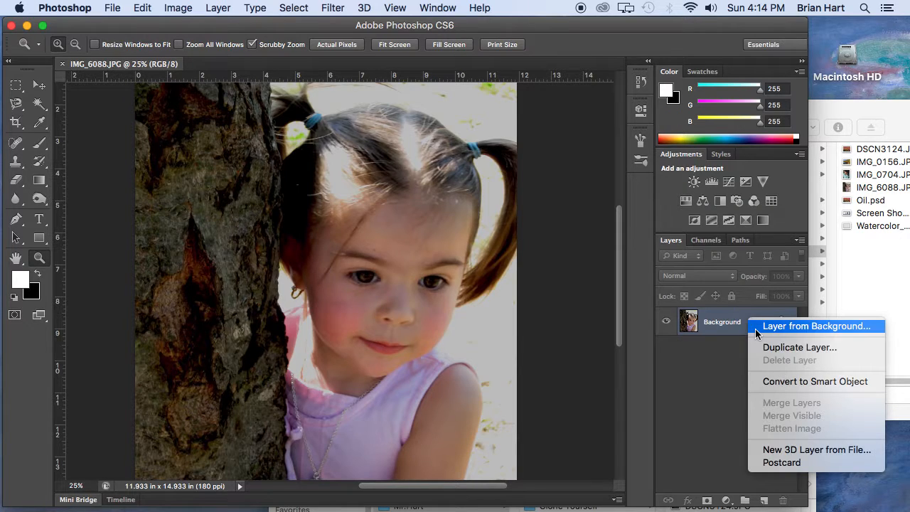
pyautogui.rightClick(740, 323)
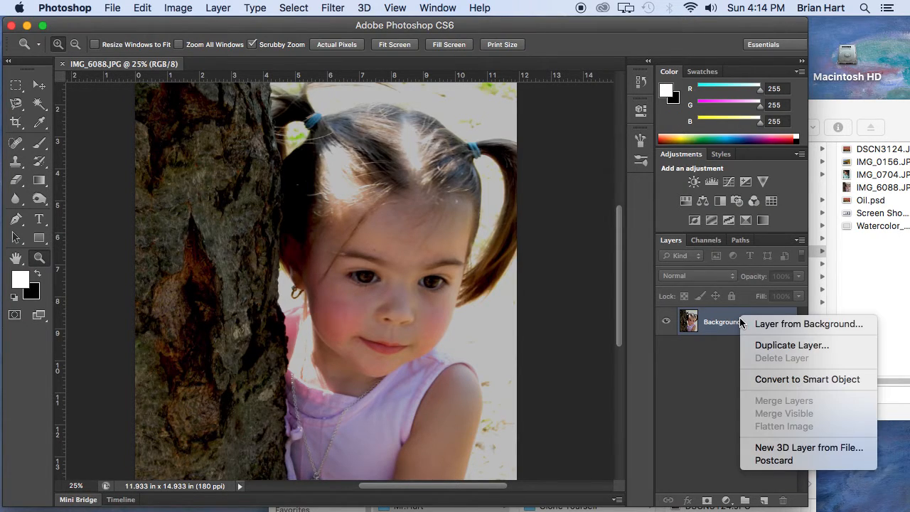
pyautogui.click(778, 380)
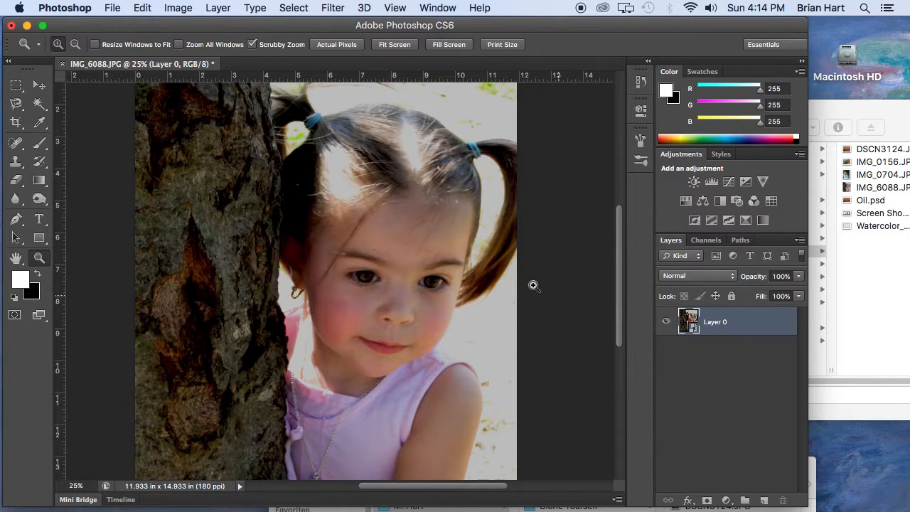
# Apply the Filter Gallery's Dry Brush effect to the photo with brush size 10, brush detail 10 and texture 1.
pyautogui.click(333, 7)
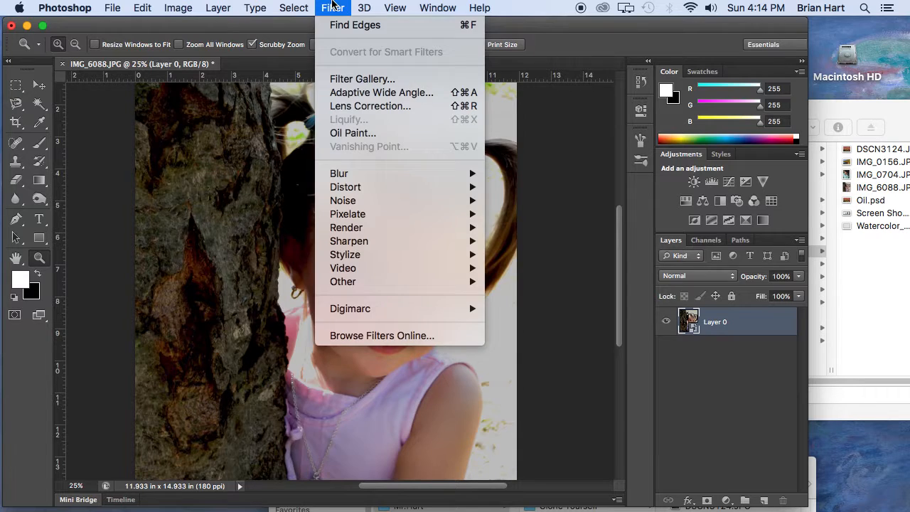
pyautogui.click(344, 80)
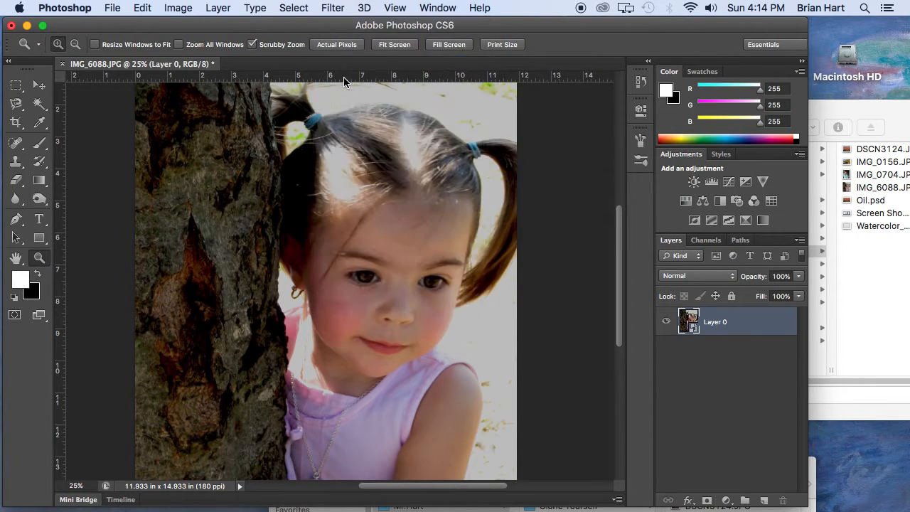
pyautogui.click(676, 74)
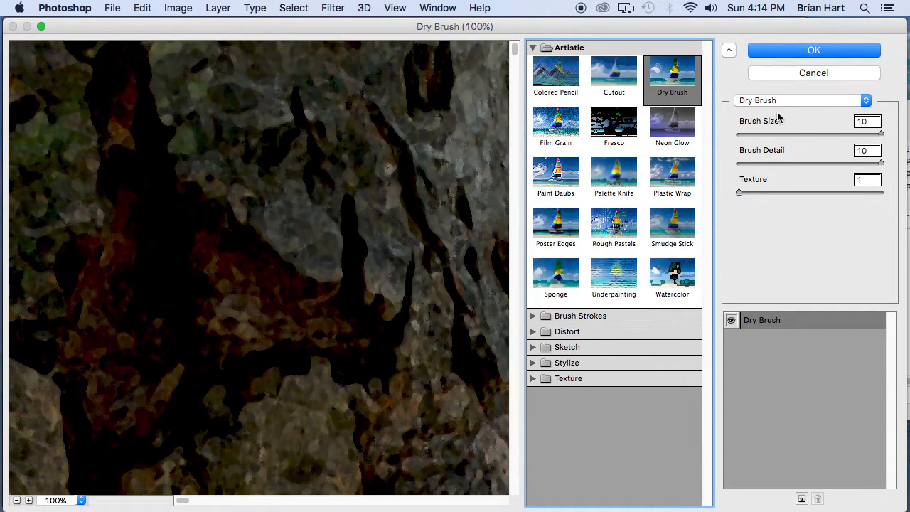
pyautogui.moveTo(882, 134); pyautogui.dragTo(887, 135)
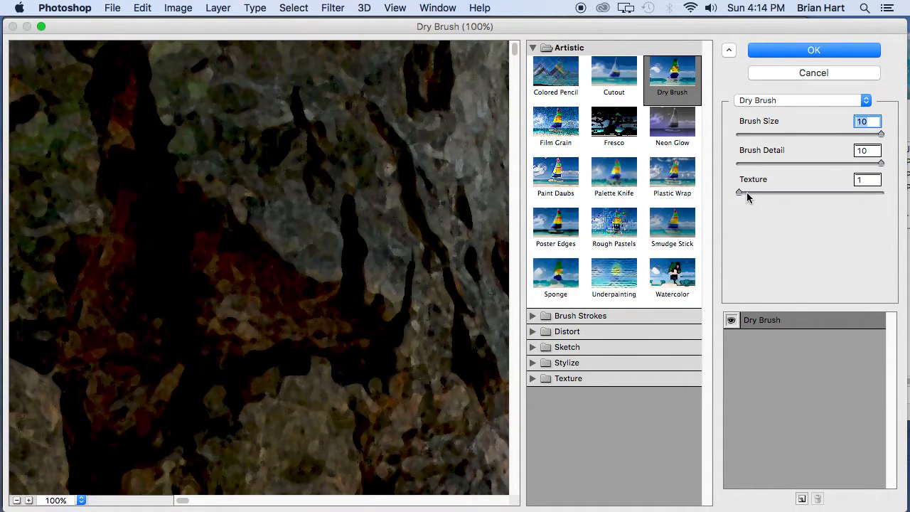
pyautogui.click(808, 51)
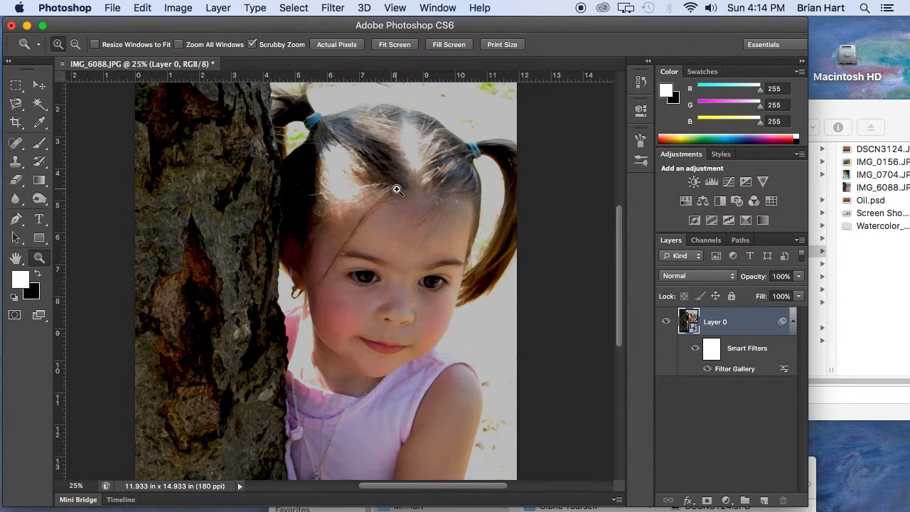
# Add a second Filter Gallery effect, Cutout, with 5 levels, edge simplicity 4 and edge fidelity 1.
pyautogui.click(333, 8)
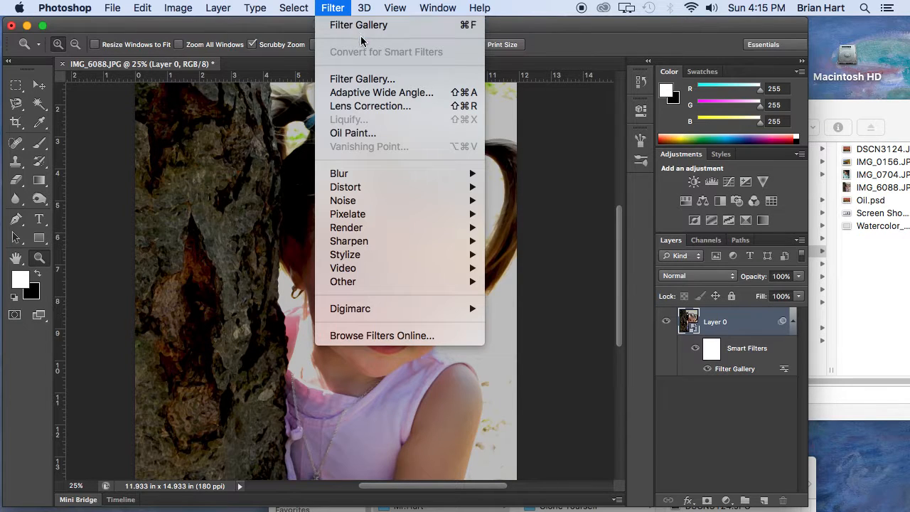
pyautogui.click(361, 79)
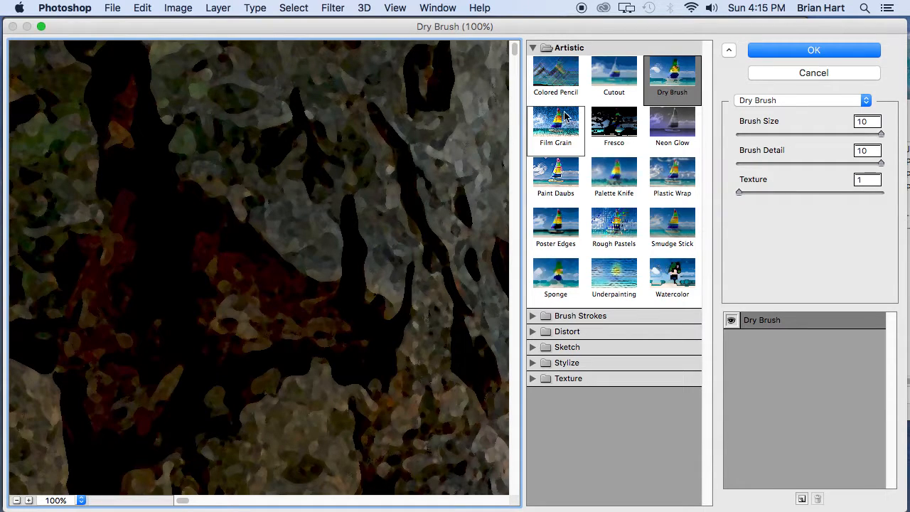
pyautogui.click(618, 78)
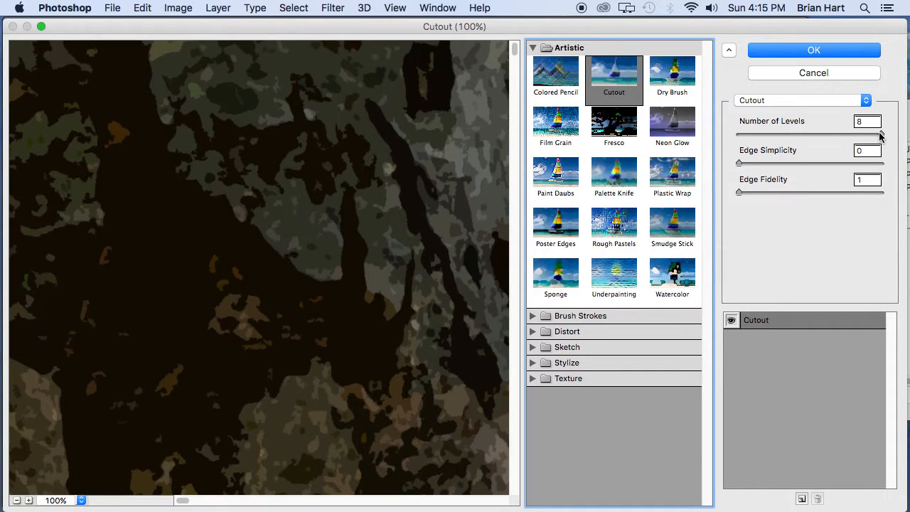
pyautogui.moveTo(880, 135); pyautogui.dragTo(820, 138)
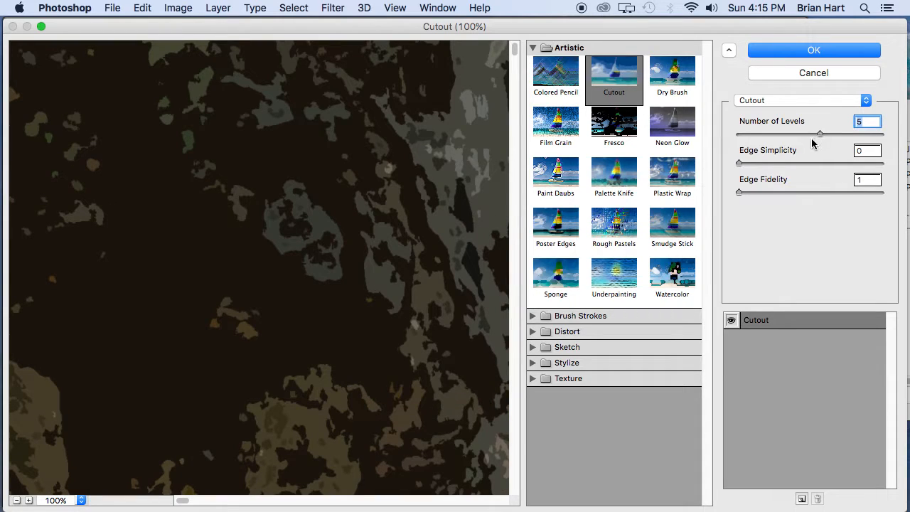
pyautogui.moveTo(741, 165); pyautogui.dragTo(804, 166)
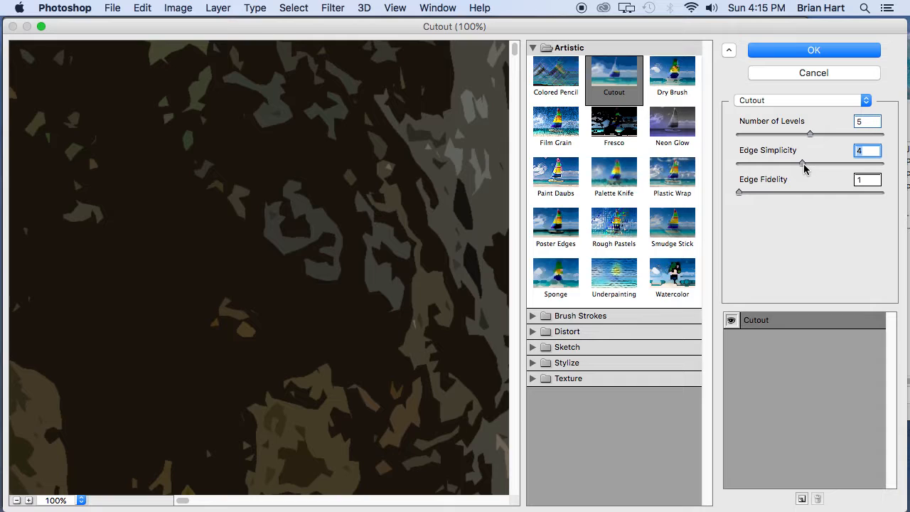
pyautogui.click(814, 51)
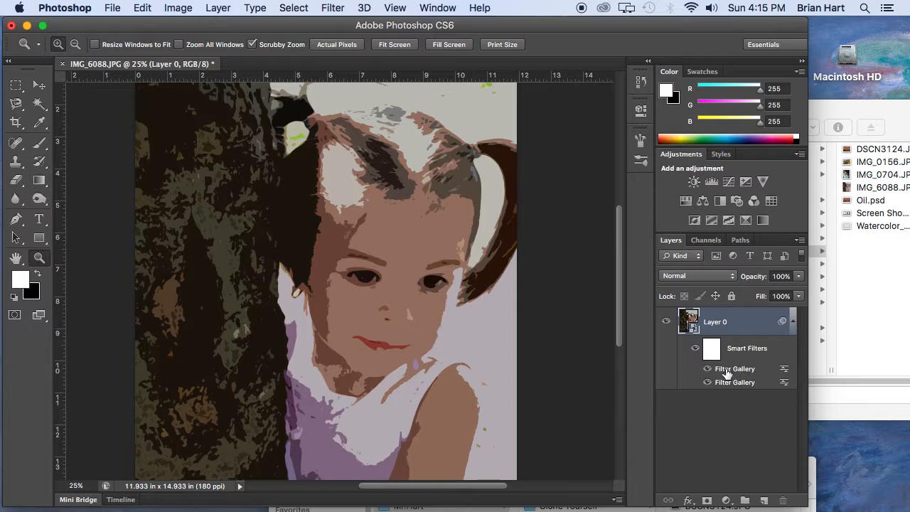
# Set the Cutout smart filter's blending mode to Pin Light at 100% opacity.
pyautogui.doubleClick(784, 373)
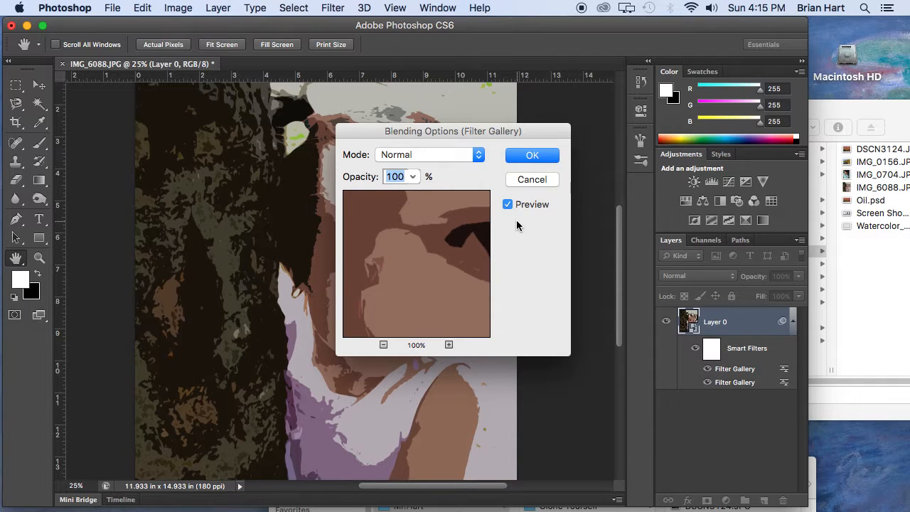
pyautogui.click(431, 155)
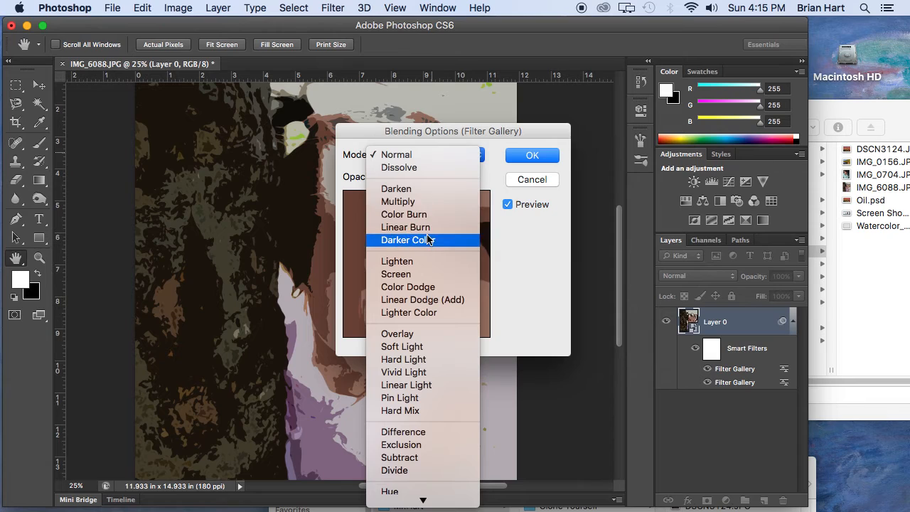
pyautogui.click(427, 398)
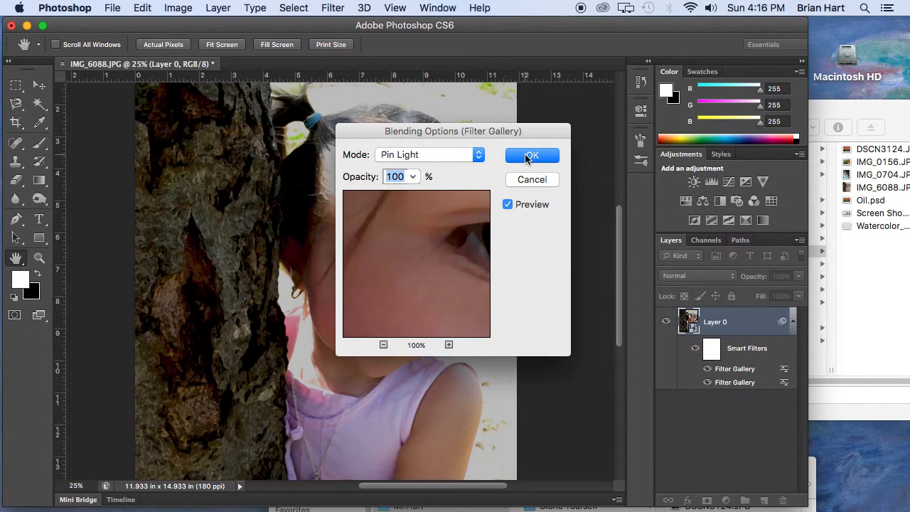
pyautogui.click(528, 156)
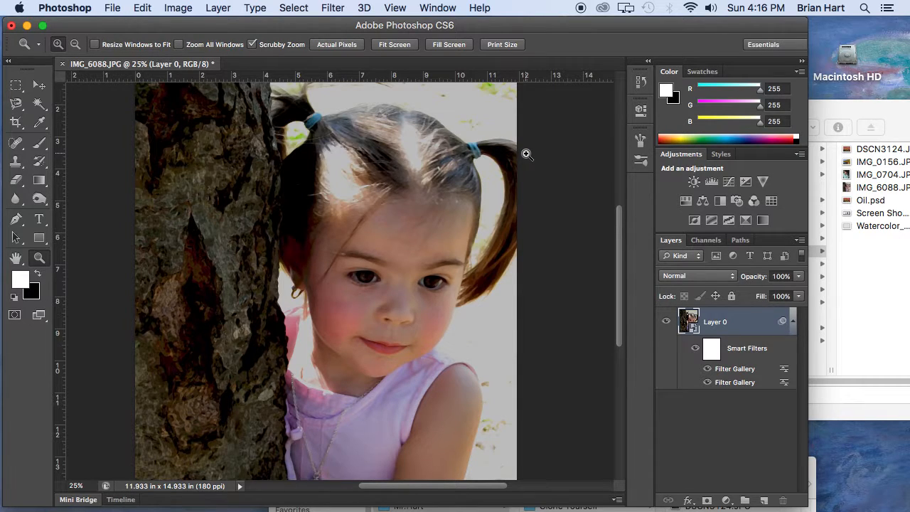
# Apply a Smart Blur filter to the photo with radius 5.0, threshold 100.0, High quality and Normal mode.
pyautogui.click(329, 5)
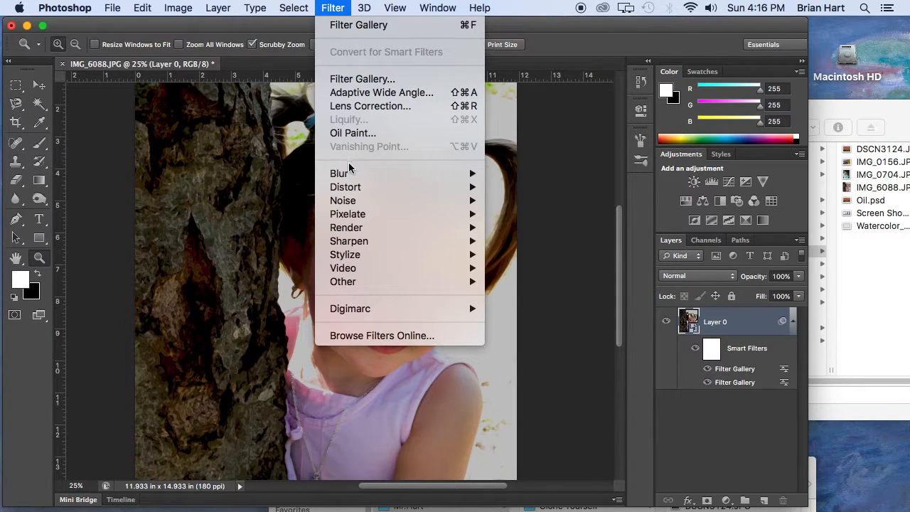
pyautogui.moveTo(349, 173)
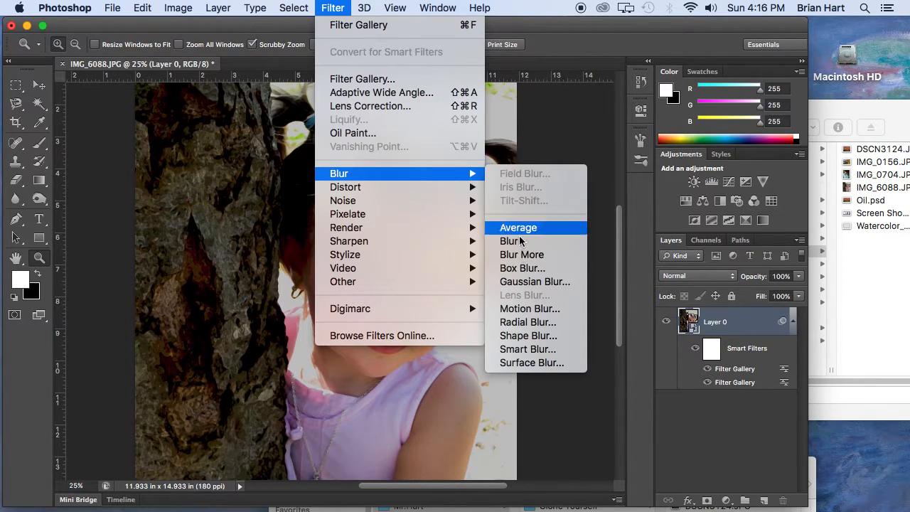
pyautogui.click(521, 351)
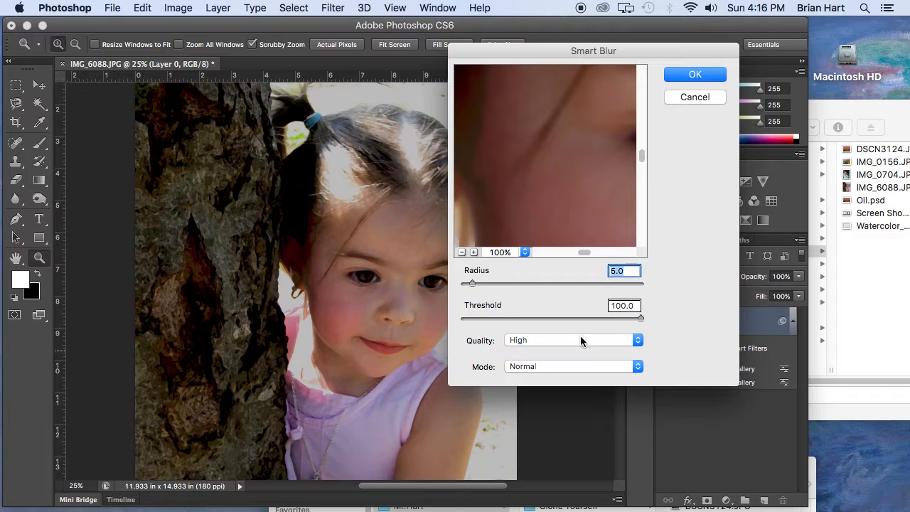
pyautogui.click(696, 76)
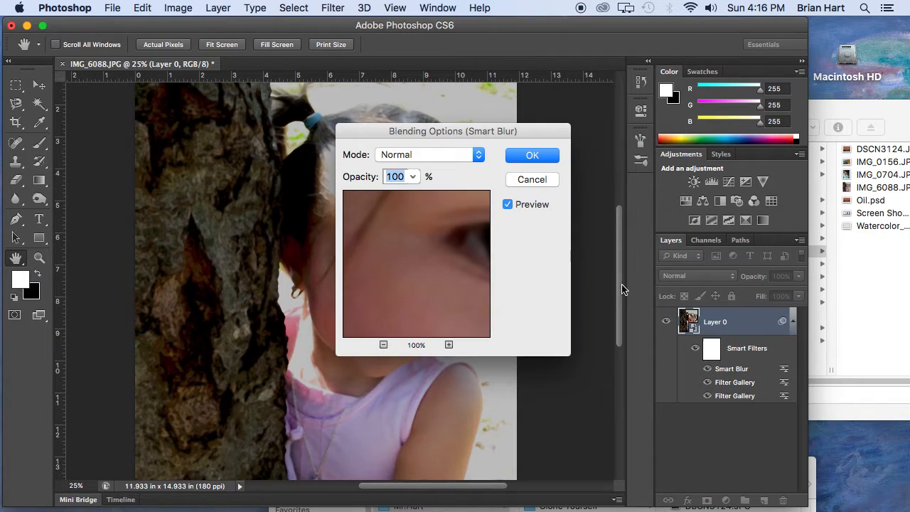
# Set the Smart Blur filter's blending mode to Screen and its opacity to 50%.
pyautogui.click(435, 155)
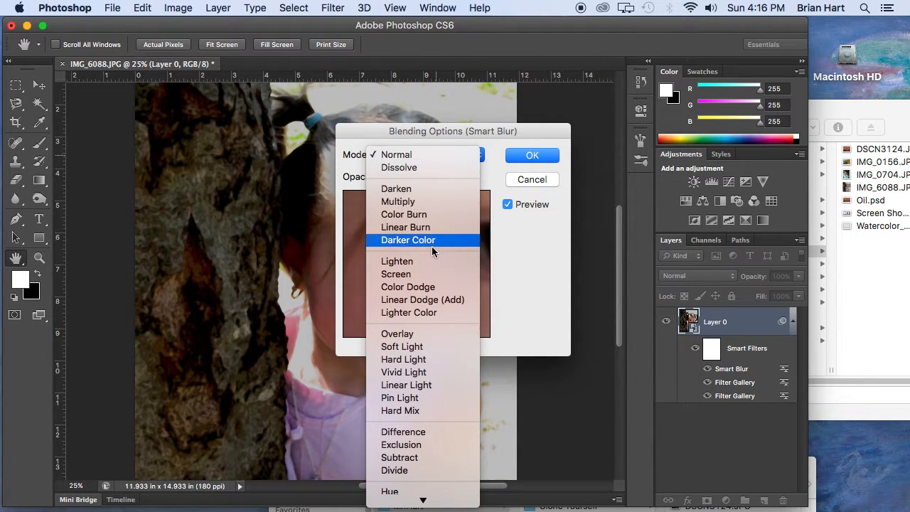
pyautogui.click(426, 274)
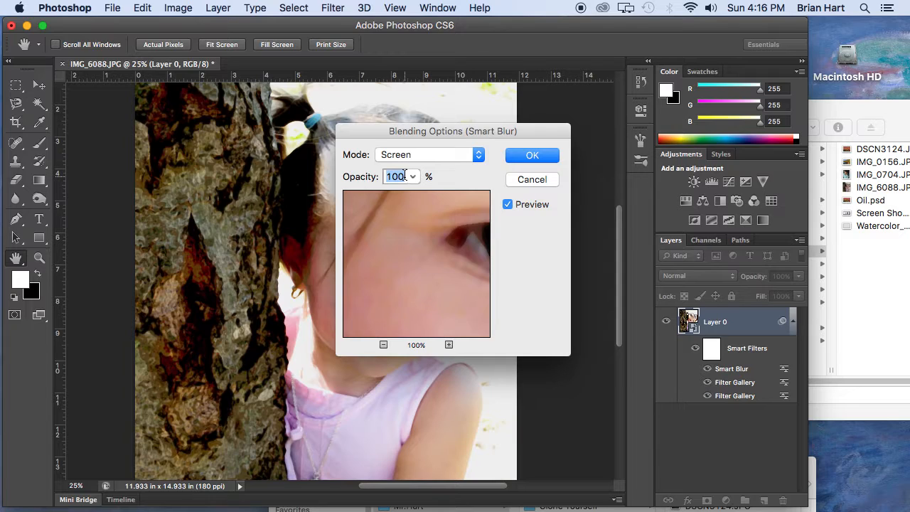
pyautogui.write('50')
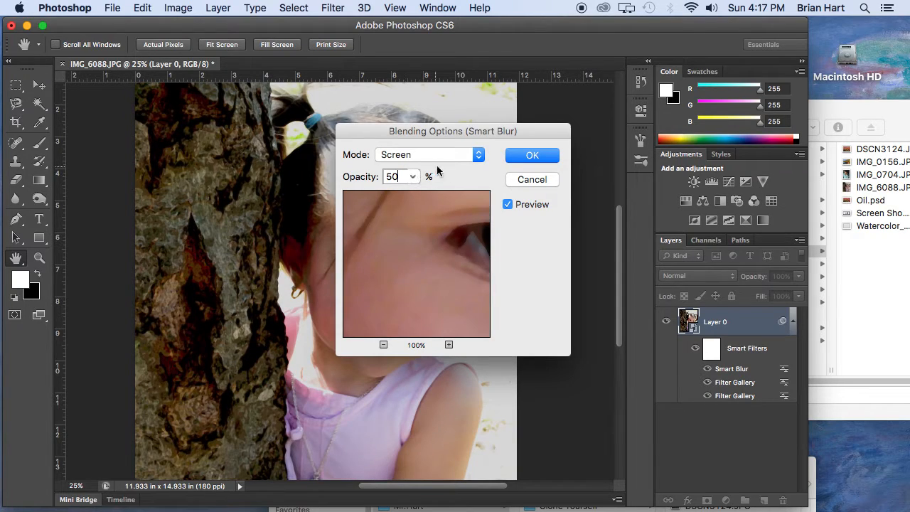
pyautogui.click(511, 157)
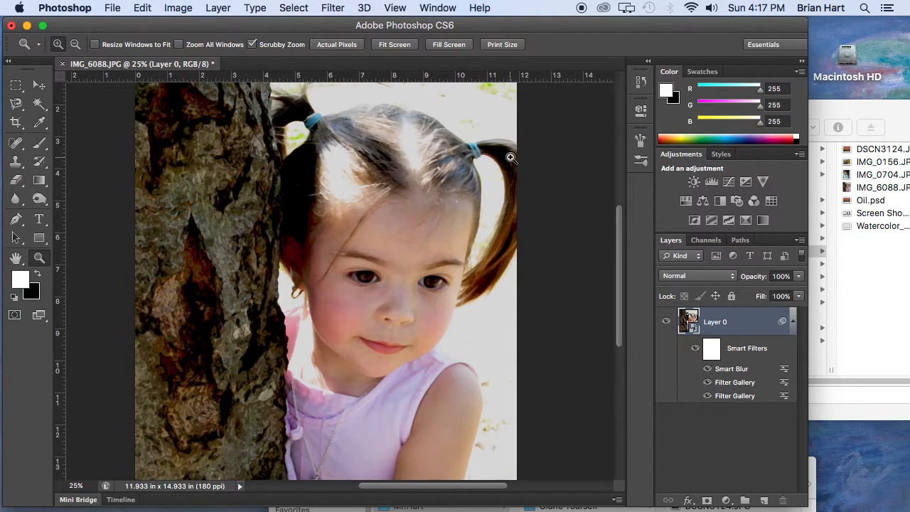
# Apply the Find Edges stylize filter to the smart object layer.
pyautogui.click(333, 6)
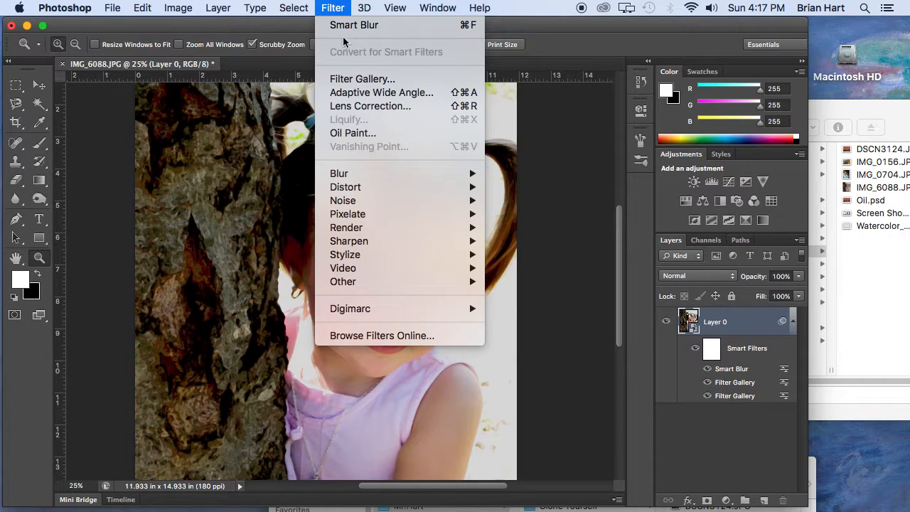
pyautogui.moveTo(352, 256)
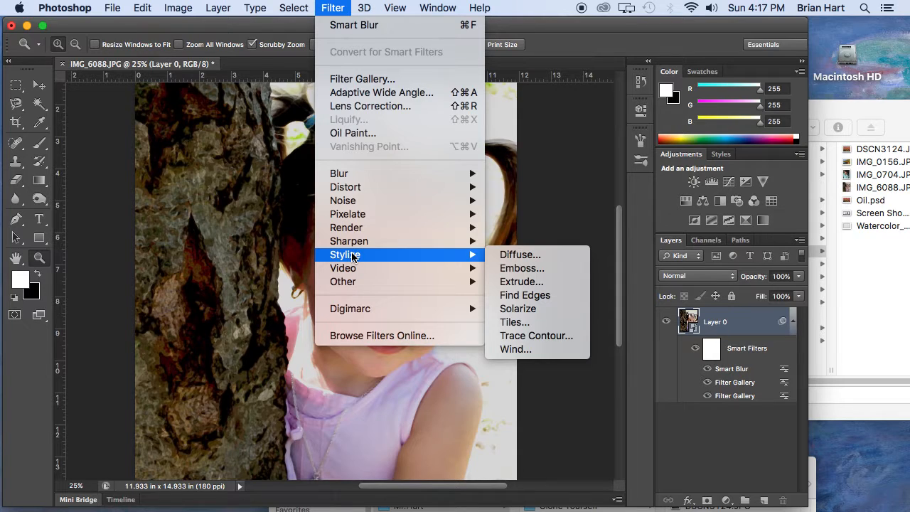
pyautogui.click(523, 295)
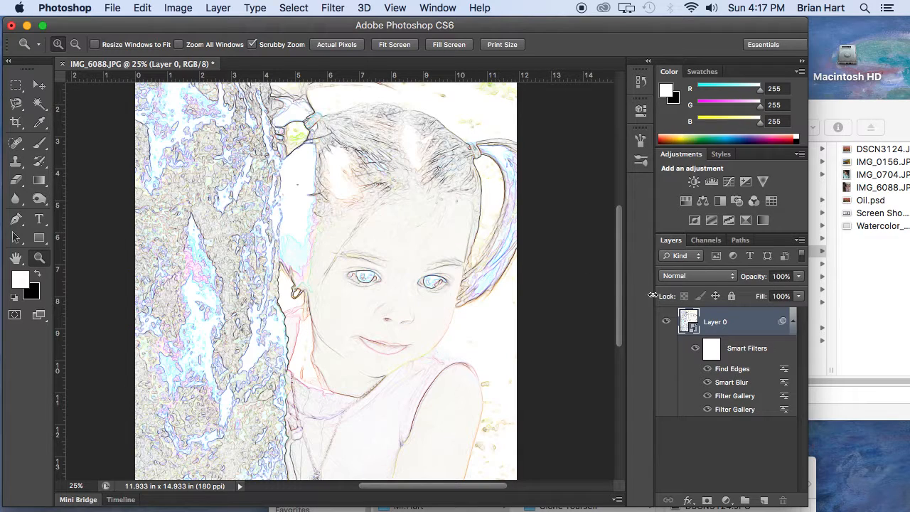
# Set the Find Edges filter's blending mode to Multiply at 100% opacity.
pyautogui.doubleClick(785, 370)
pyautogui.click(438, 163)
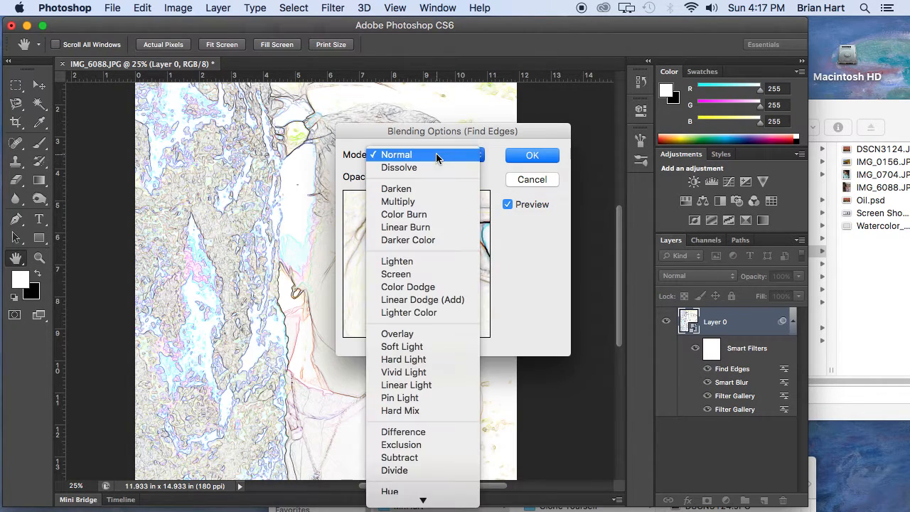
pyautogui.click(432, 201)
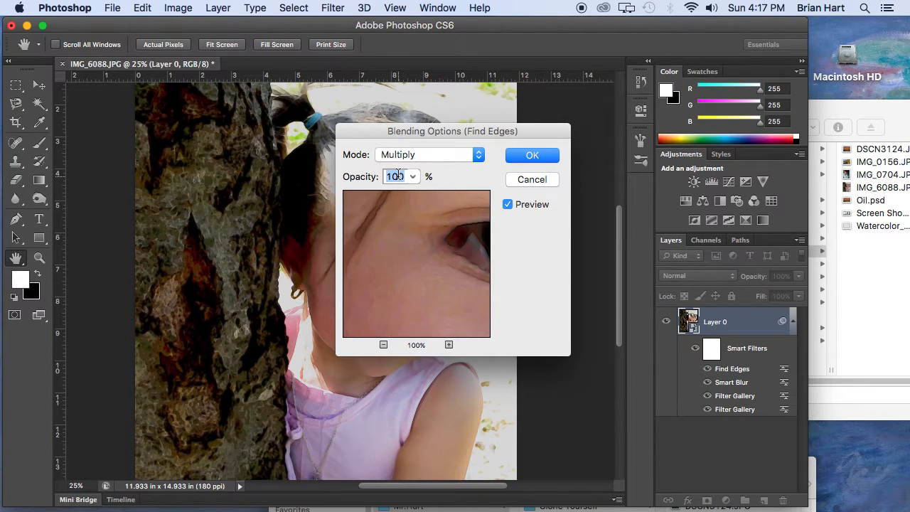
pyautogui.click(530, 156)
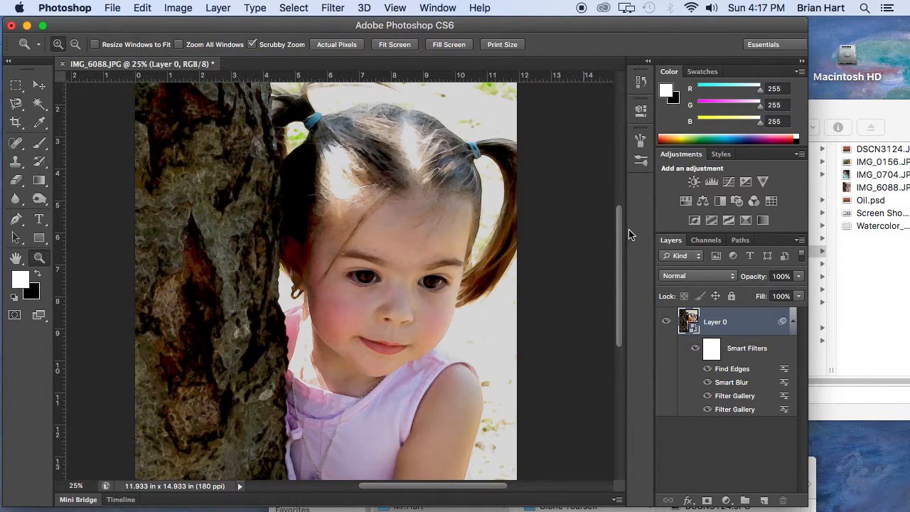
# Switch to Finder and open Watercolor_Paper_Texture.jpg from the Photo_paint Effects folder in Photoshop.
pyautogui.click(845, 108)
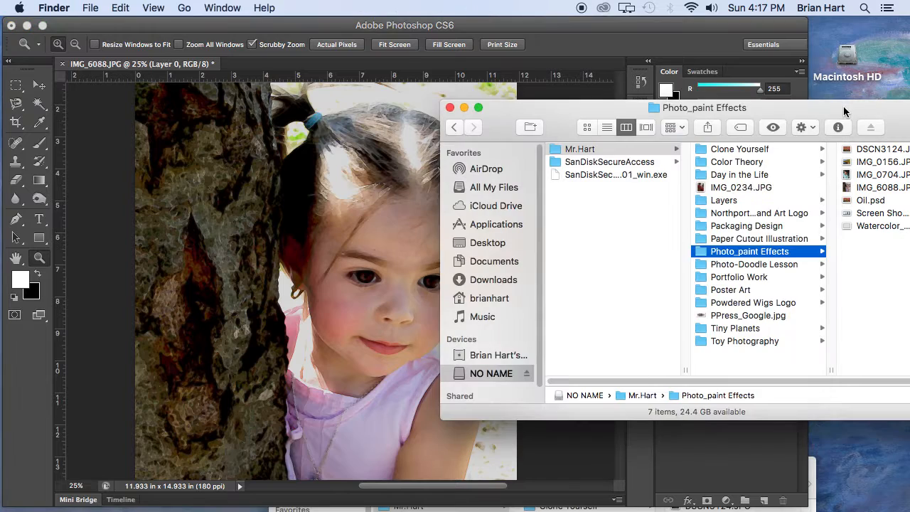
pyautogui.click(844, 225)
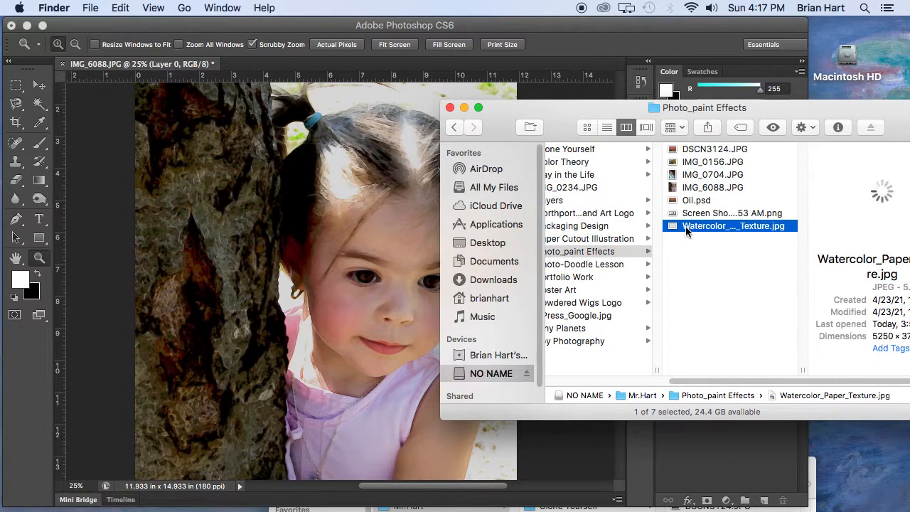
pyautogui.moveTo(672, 226); pyautogui.dragTo(18, 189)
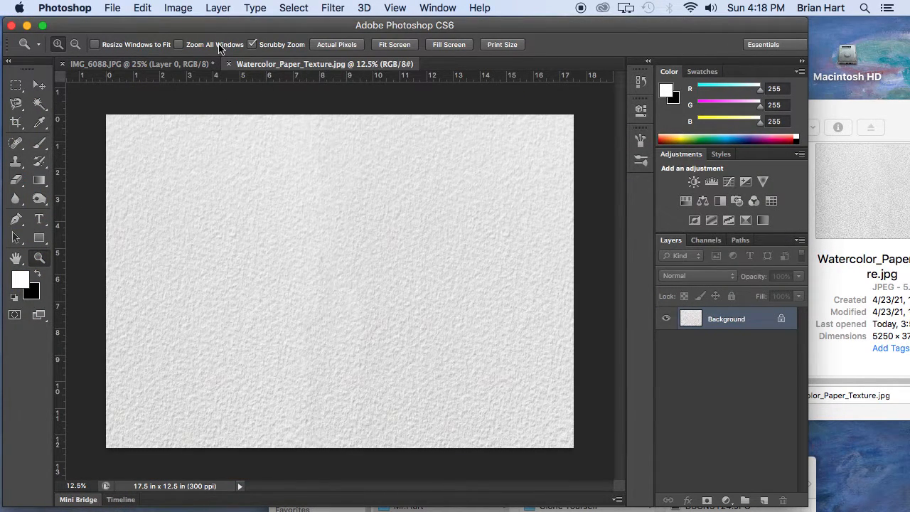
# Copy the entire watercolor paper texture and paste it as a new layer into IMG_6088.JPG.
pyautogui.click(295, 7)
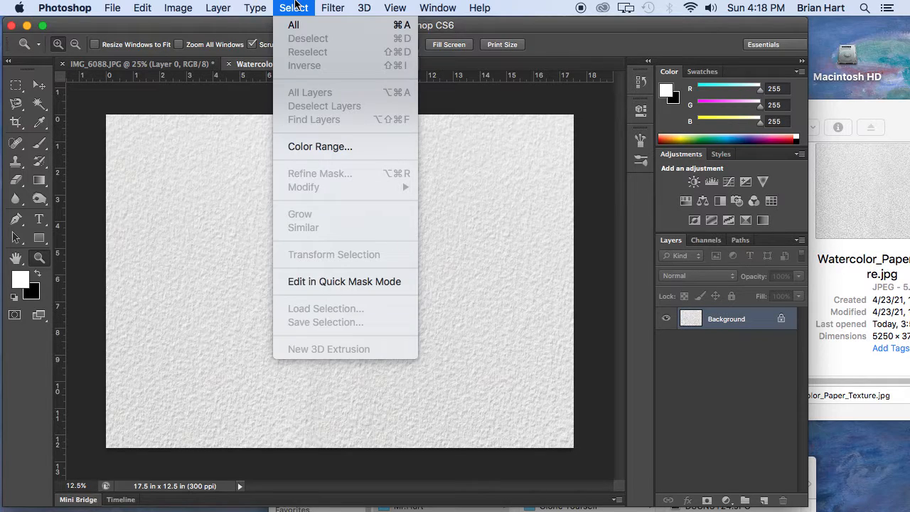
pyautogui.click(294, 24)
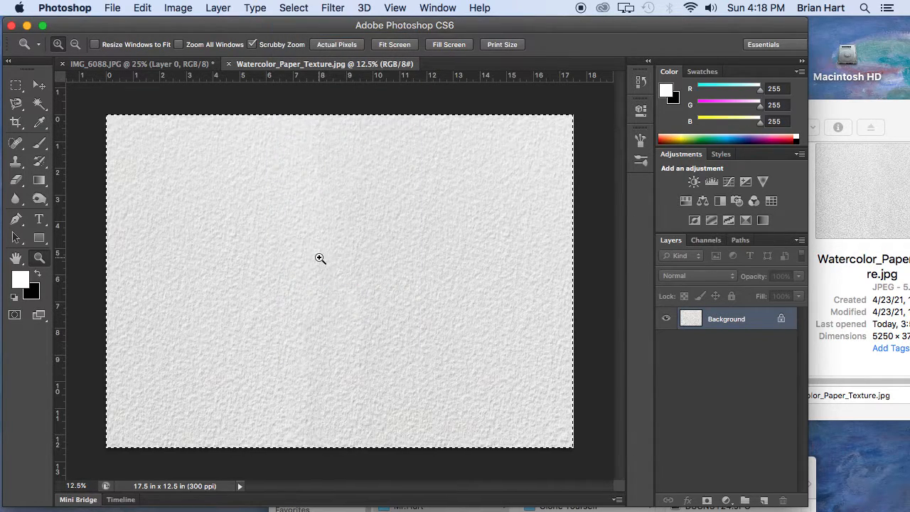
pyautogui.press('super+c')
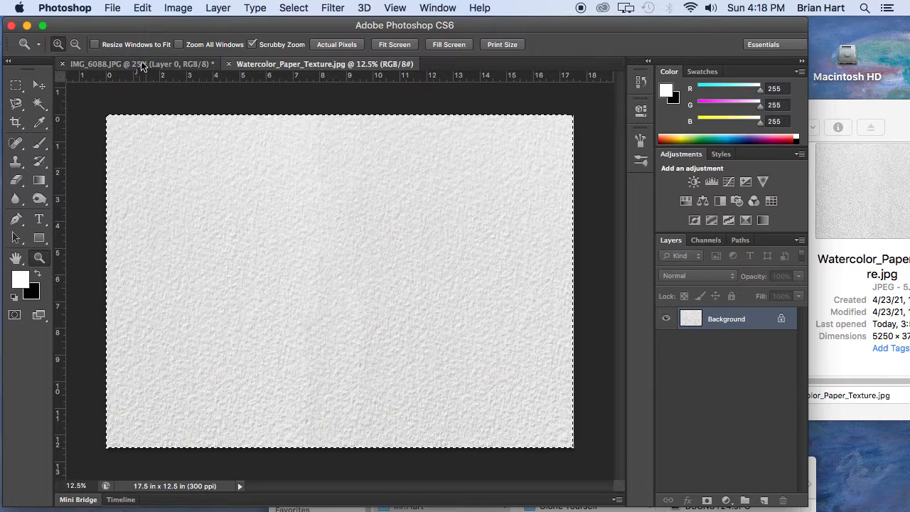
pyautogui.click(142, 64)
pyautogui.press('super+v')
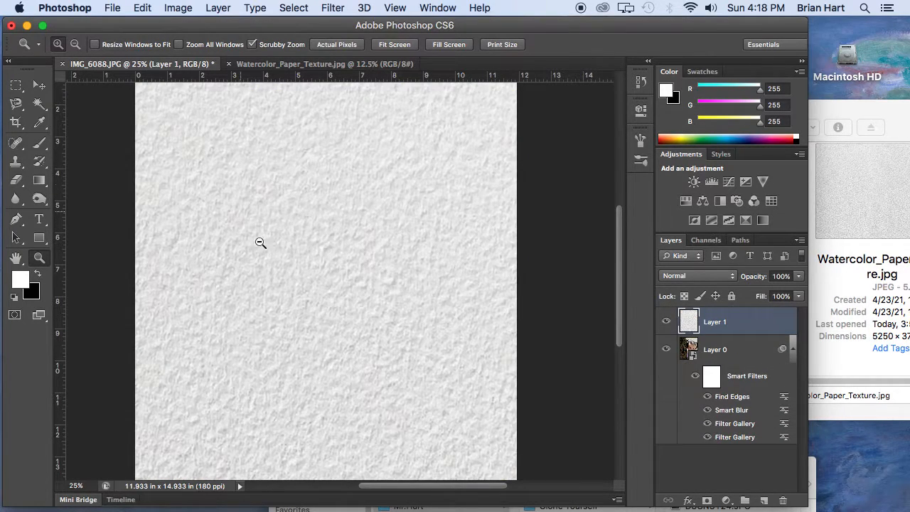
# Free-transform the texture layer to about 64.91% width and 74.83% height, positioned to cover the whole portrait.
pyautogui.keyDown('alt'); pyautogui.click(412, 325); pyautogui.keyUp('alt')
pyautogui.keyDown('alt'); pyautogui.click(400, 311); pyautogui.keyUp('alt')
pyautogui.keyDown('alt'); pyautogui.click(400, 310); pyautogui.keyUp('alt')
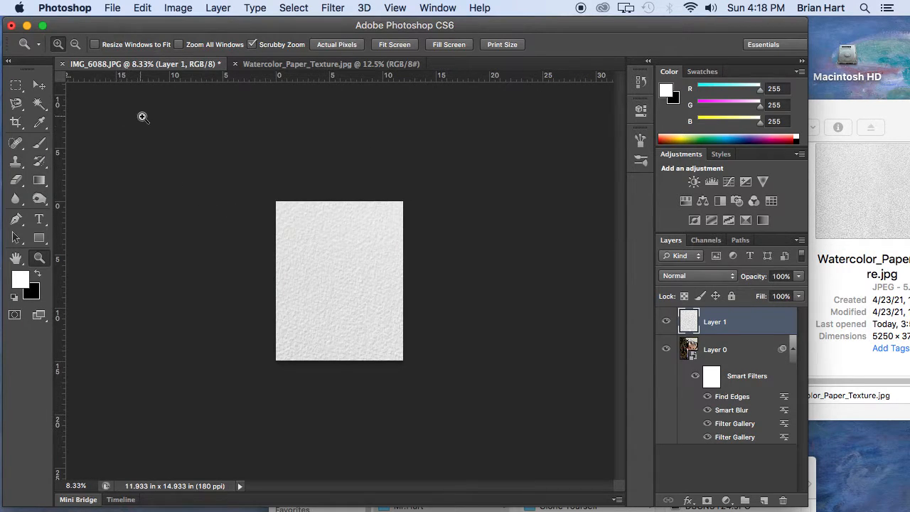
pyautogui.click(141, 7)
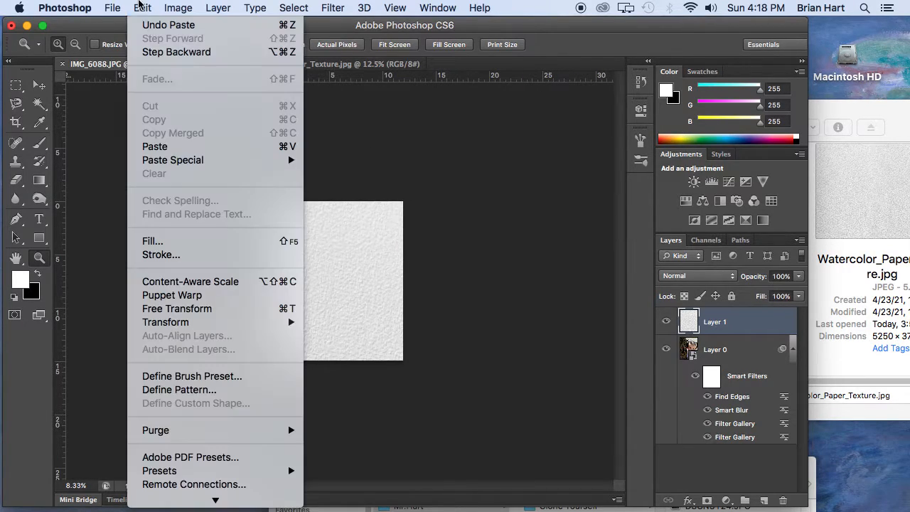
pyautogui.click(165, 308)
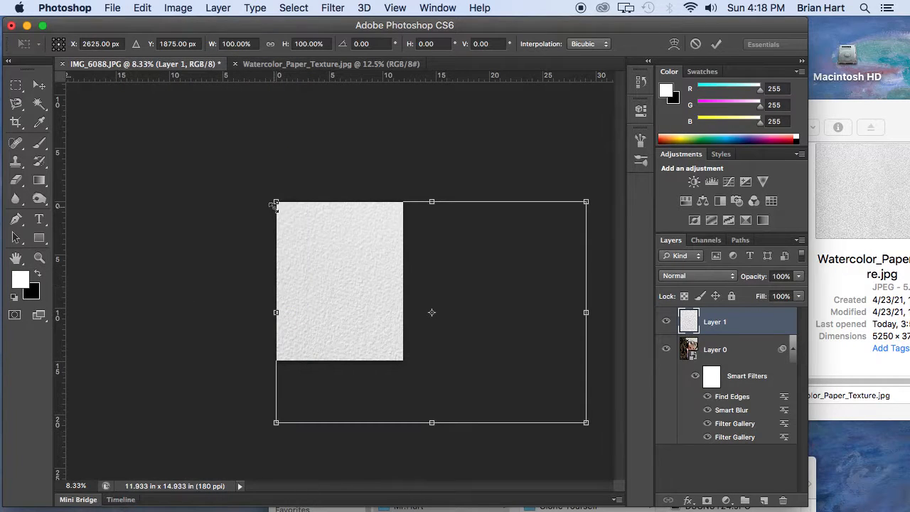
pyautogui.moveTo(276, 203); pyautogui.dragTo(388, 282)
pyautogui.moveTo(427, 306); pyautogui.dragTo(300, 231)
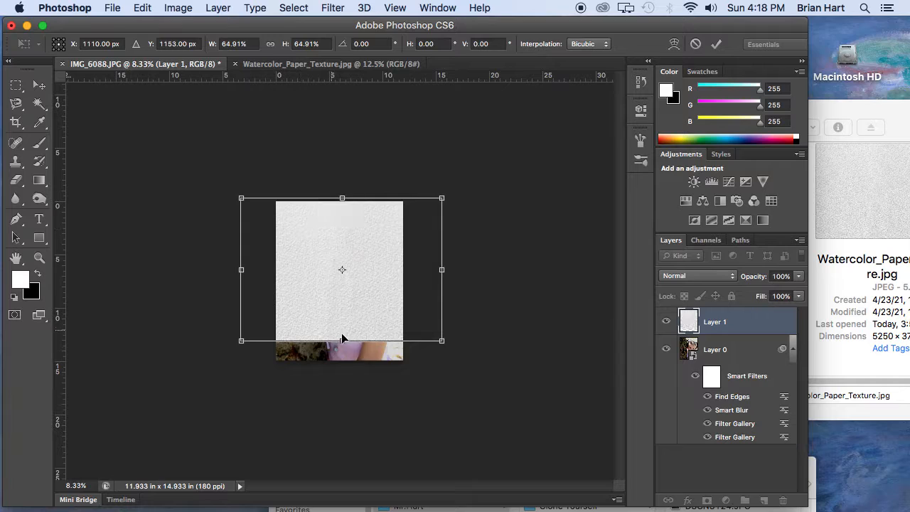
pyautogui.moveTo(342, 340); pyautogui.dragTo(342, 363)
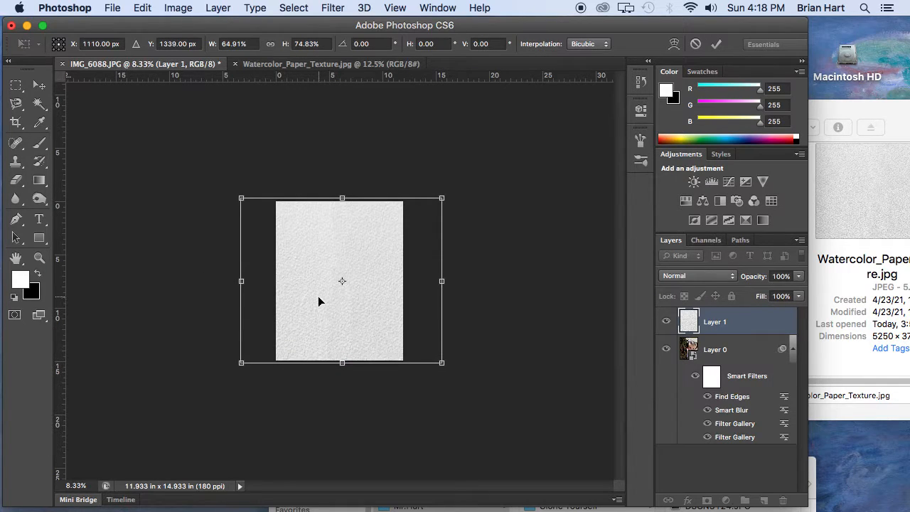
pyautogui.press('Return')
# Set the paper texture layer's blending mode to Multiply.
pyautogui.press('z')
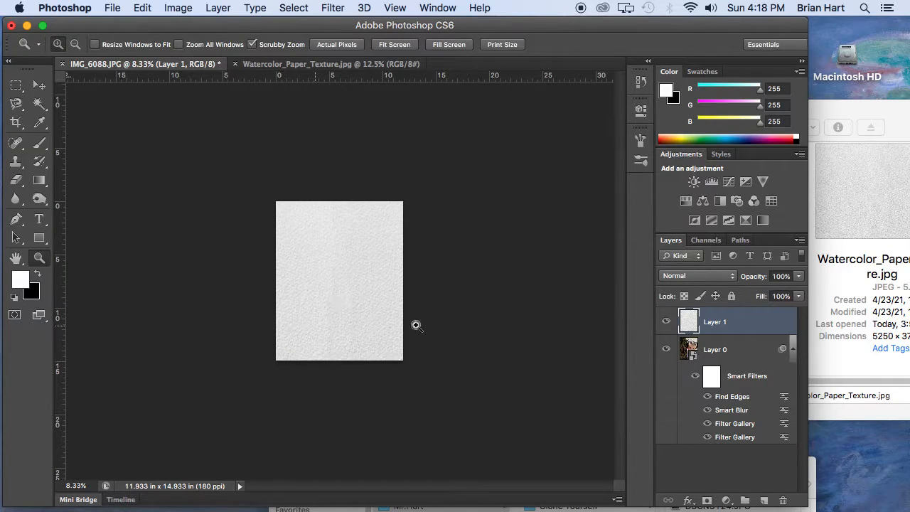
pyautogui.click(378, 281)
pyautogui.click(377, 285)
pyautogui.click(379, 285)
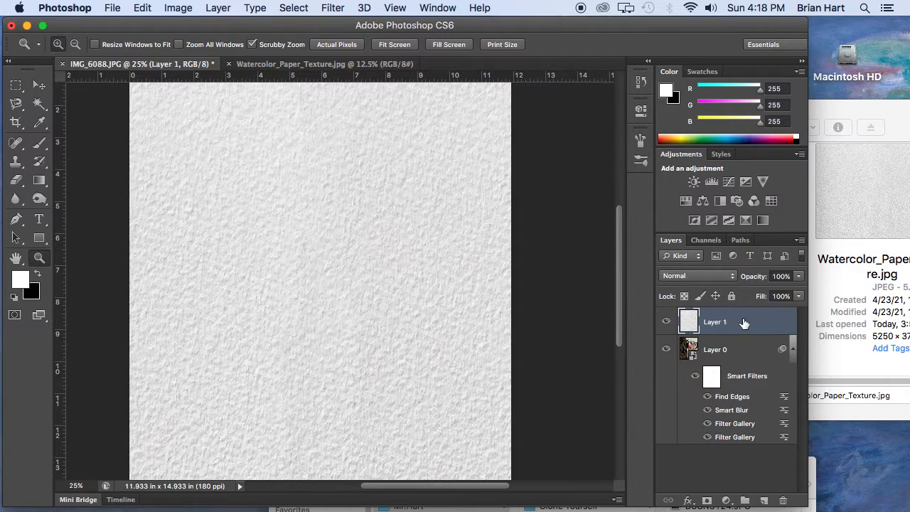
pyautogui.click(713, 277)
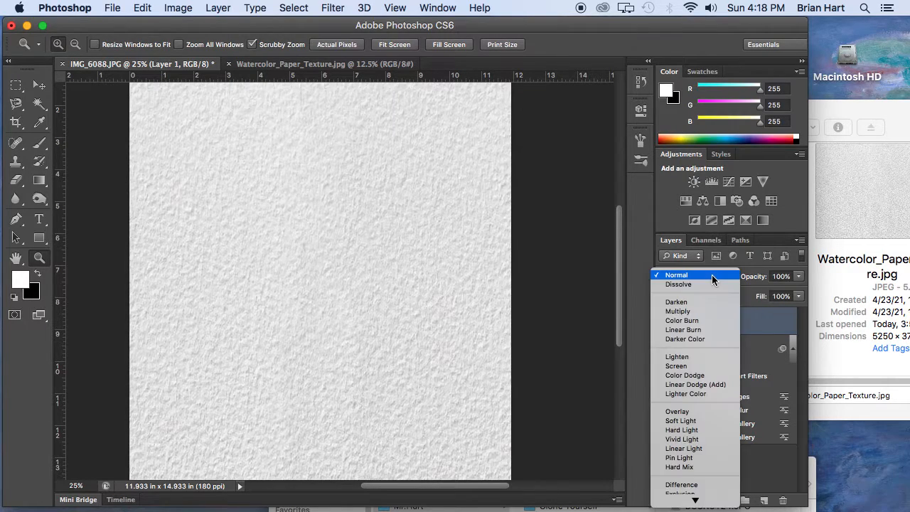
pyautogui.click(702, 311)
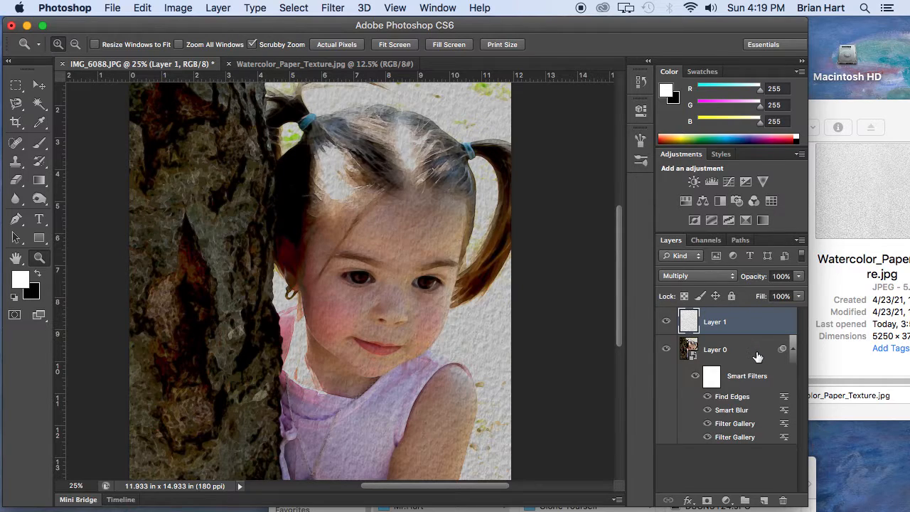
# Add a layer mask to the portrait's Layer 0 and invert the mask to black.
pyautogui.click(736, 352)
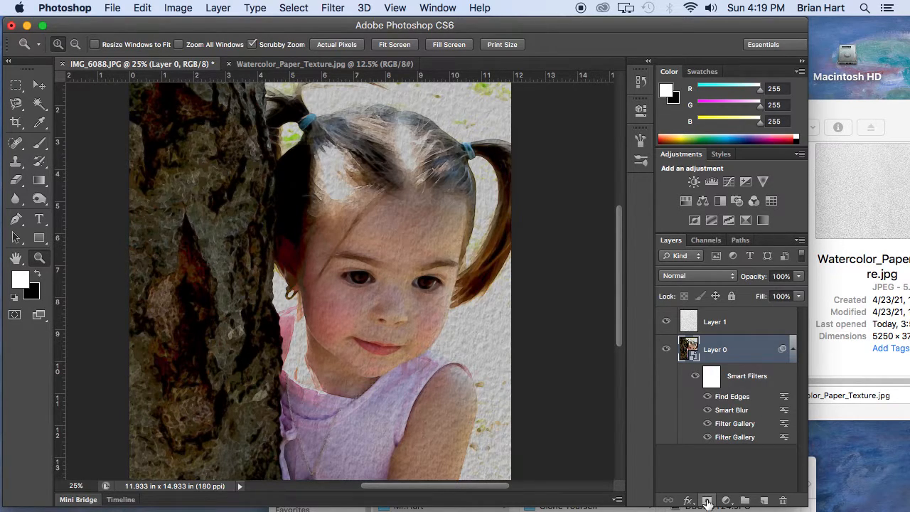
pyautogui.click(707, 501)
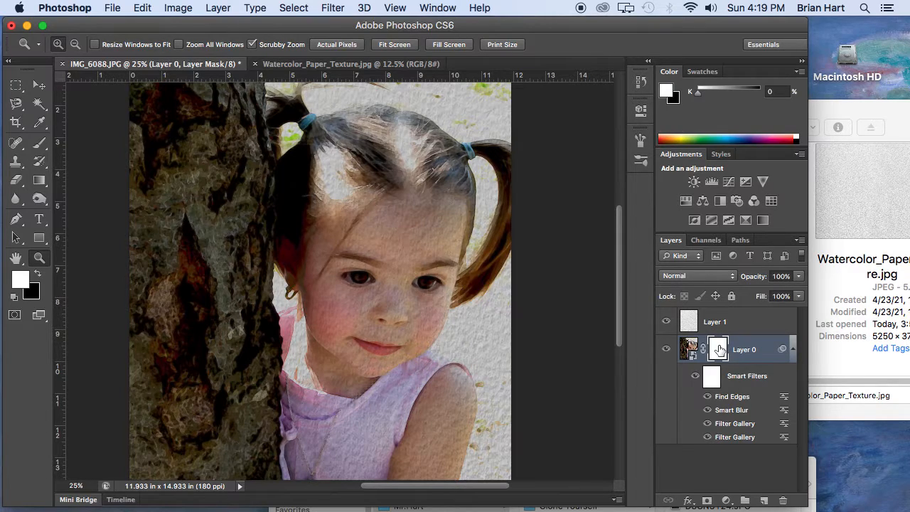
pyautogui.press('super+i')
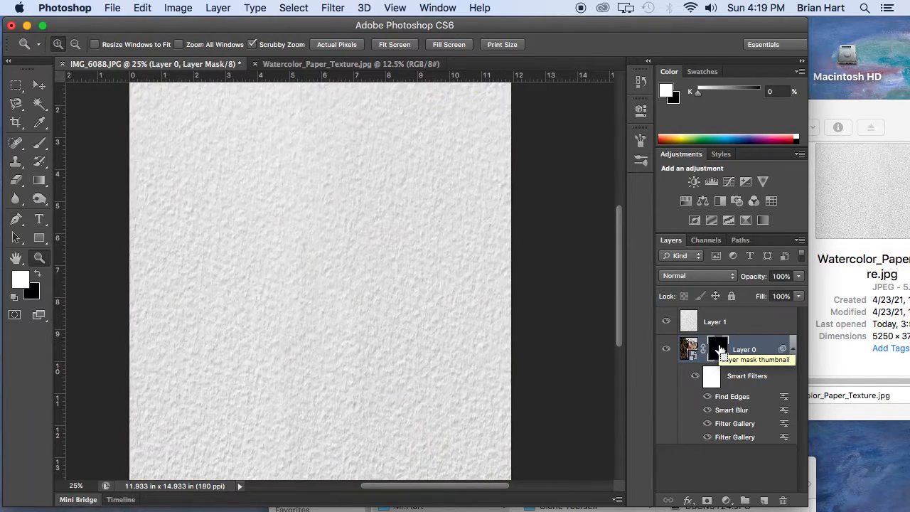
pyautogui.press('super+i')
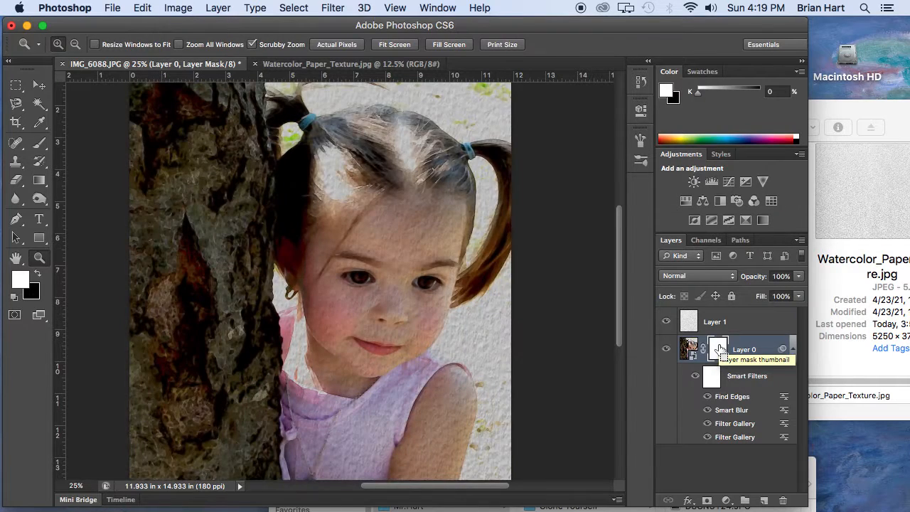
pyautogui.press('super+i')
pyautogui.press('super+i')
pyautogui.press('super+i')
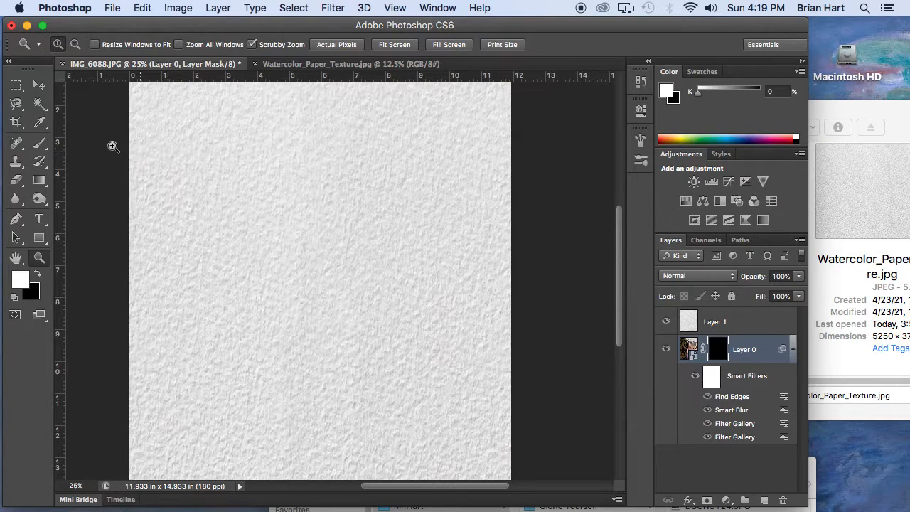
# Choose the Brush tool and enable Wet Edges in its brush settings.
pyautogui.click(39, 144)
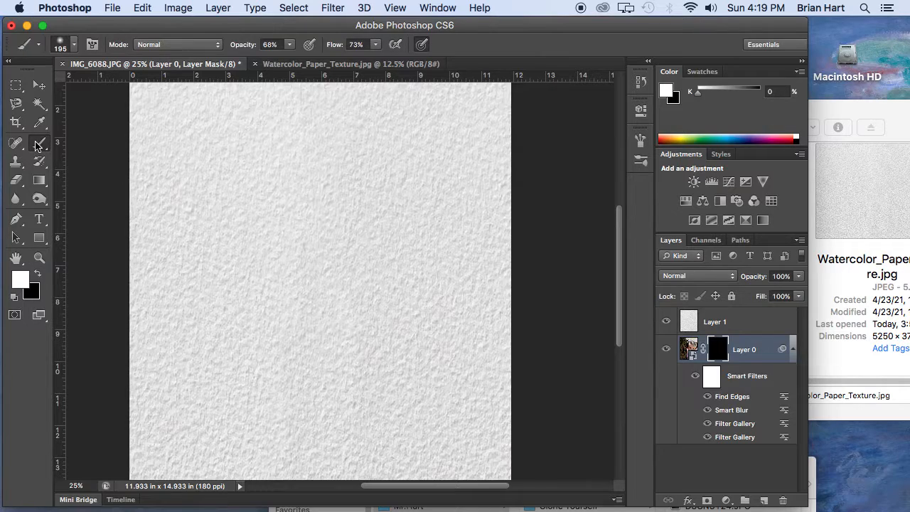
pyautogui.click(92, 45)
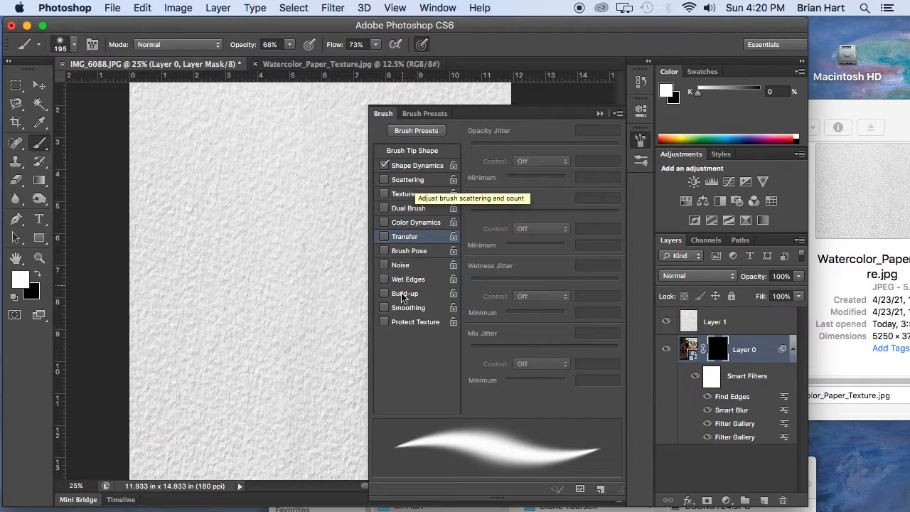
pyautogui.click(384, 279)
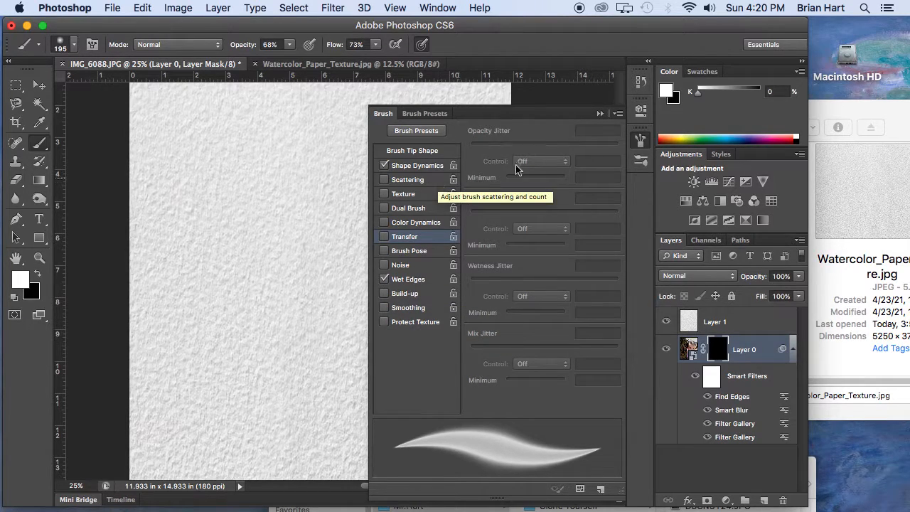
pyautogui.click(600, 114)
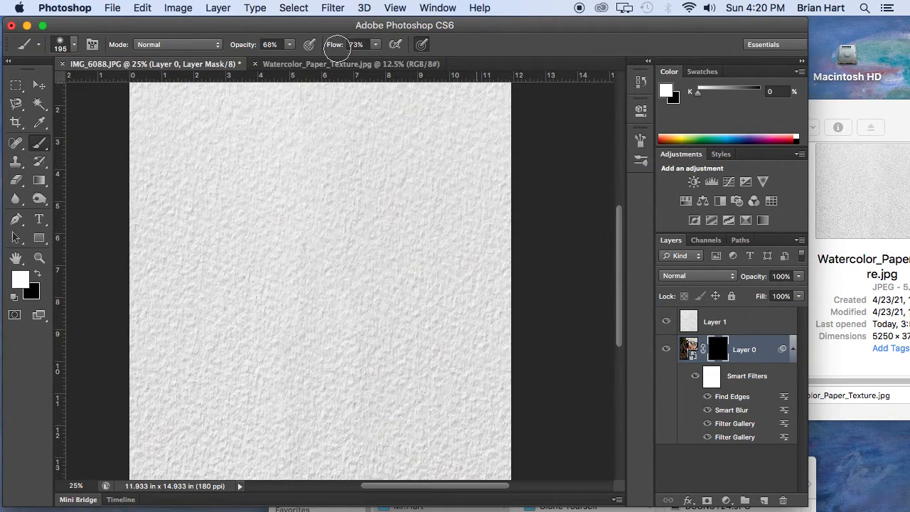
# Set the brush to 22% hardness, 289 px size and 81% opacity, leaving the flow at 73%.
pyautogui.click(59, 45)
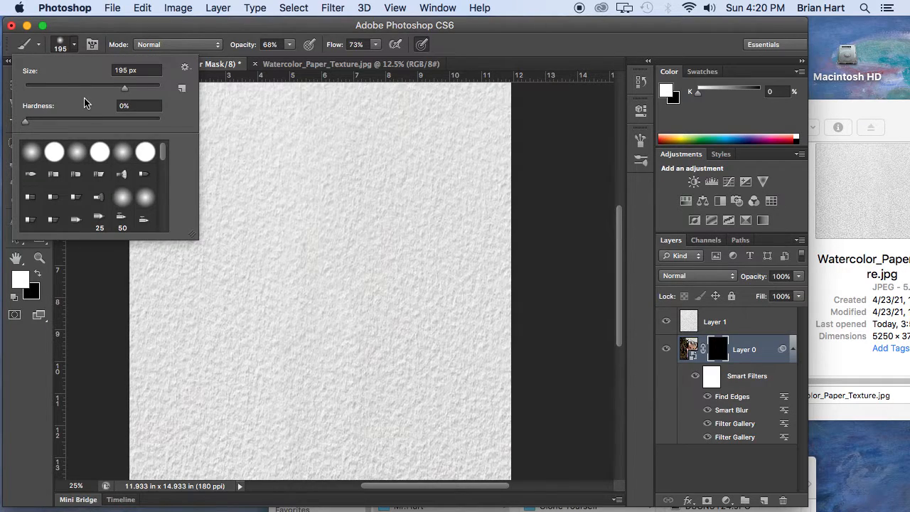
pyautogui.moveTo(25, 122); pyautogui.dragTo(55, 121)
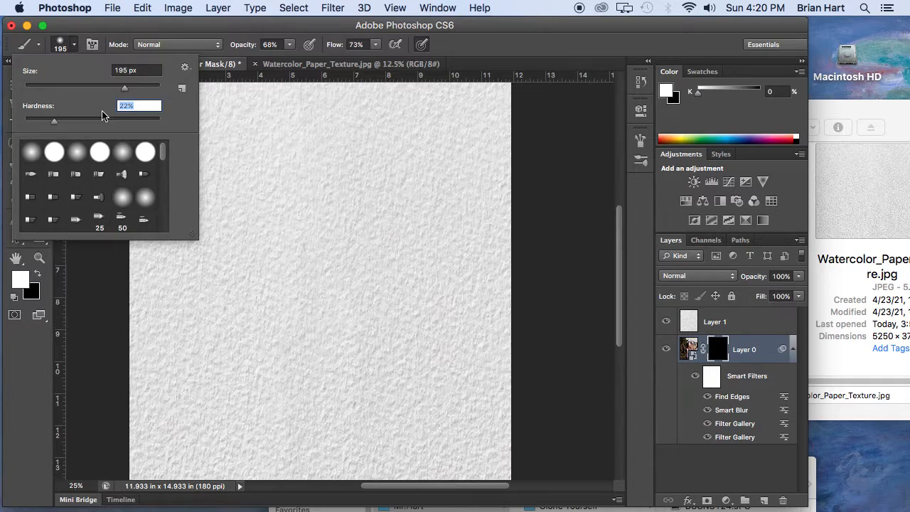
pyautogui.moveTo(125, 91); pyautogui.dragTo(132, 89)
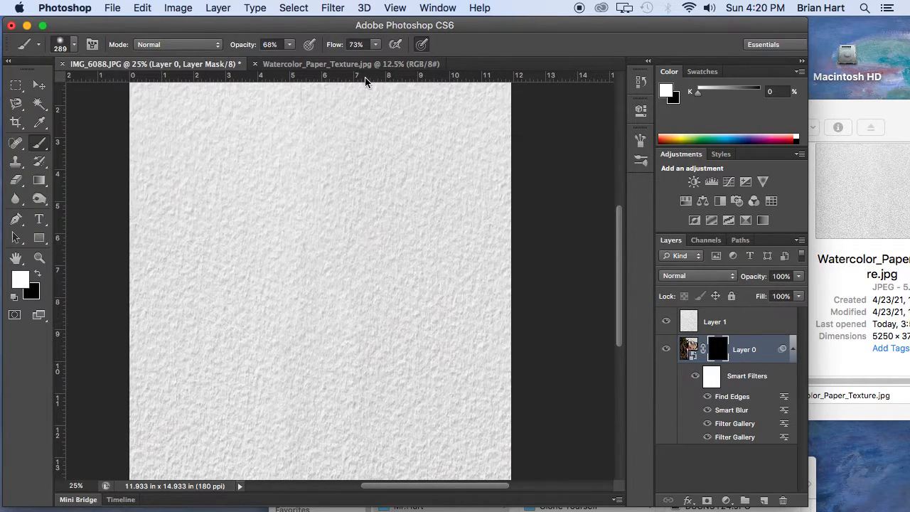
pyautogui.click(290, 45)
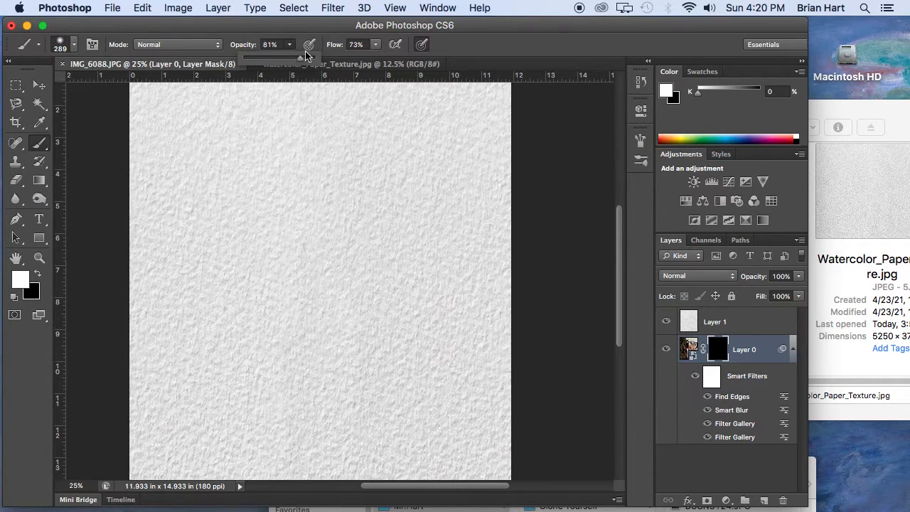
pyautogui.click(376, 45)
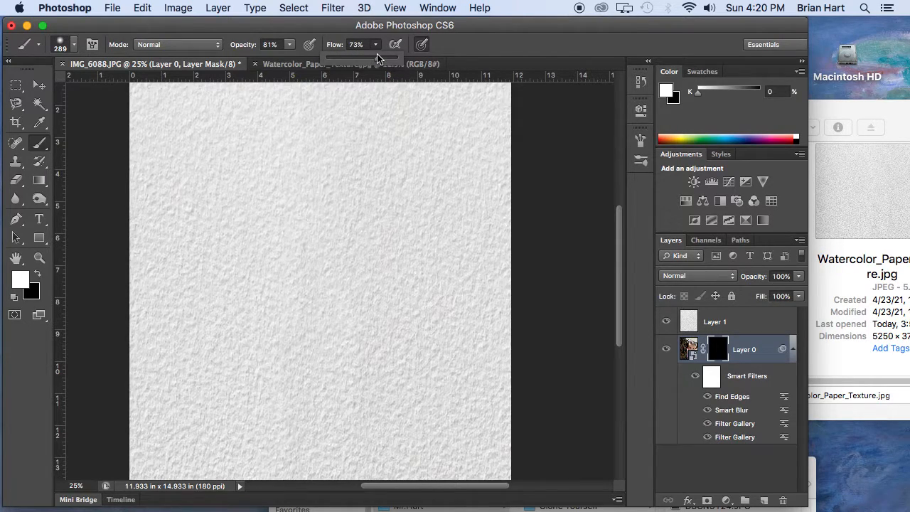
pyautogui.click(477, 51)
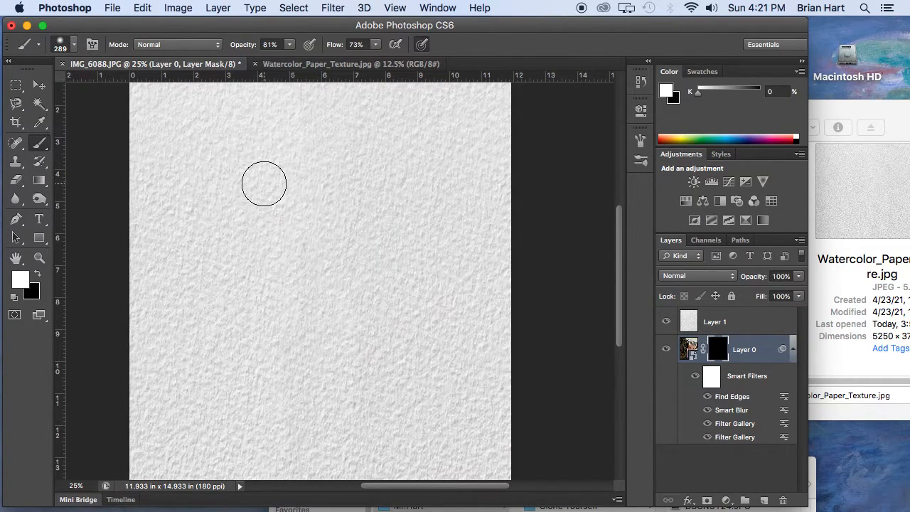
# Paint white over the Layer 0 mask to reveal the girl and tree trunk, leaving an irregular paper border around them.
pyautogui.moveTo(247, 193)
pyautogui.mouseDown()
pyautogui.moveTo(385, 176)
pyautogui.moveTo(399, 160)
pyautogui.moveTo(386, 155)
pyautogui.moveTo(266, 171)
pyautogui.moveTo(250, 185)
pyautogui.moveTo(260, 204)
pyautogui.moveTo(422, 195)
pyautogui.moveTo(426, 169)
pyautogui.moveTo(405, 149)
pyautogui.moveTo(287, 148)
pyautogui.moveTo(258, 165)
pyautogui.moveTo(244, 201)
pyautogui.moveTo(285, 223)
pyautogui.moveTo(418, 231)
pyautogui.moveTo(447, 199)
pyautogui.moveTo(435, 158)
pyautogui.moveTo(386, 136)
pyautogui.moveTo(316, 130)
pyautogui.moveTo(256, 147)
pyautogui.moveTo(236, 223)
pyautogui.moveTo(307, 241)
pyautogui.moveTo(331, 266)
pyautogui.moveTo(342, 299)
pyautogui.moveTo(371, 271)
pyautogui.moveTo(387, 272)
pyautogui.moveTo(414, 309)
pyautogui.moveTo(471, 198)
pyautogui.moveTo(473, 316)
pyautogui.moveTo(452, 356)
pyautogui.moveTo(449, 309)
pyautogui.moveTo(459, 420)
pyautogui.moveTo(449, 398)
pyautogui.moveTo(412, 425)
pyautogui.moveTo(346, 444)
pyautogui.moveTo(225, 425)
pyautogui.moveTo(240, 377)
pyautogui.moveTo(222, 335)
pyautogui.moveTo(219, 280)
pyautogui.moveTo(229, 245)
pyautogui.moveTo(242, 244)
pyautogui.moveTo(248, 381)
pyautogui.moveTo(279, 406)
pyautogui.moveTo(410, 394)
pyautogui.moveTo(442, 362)
pyautogui.moveTo(414, 345)
pyautogui.moveTo(362, 365)
pyautogui.moveTo(285, 366)
pyautogui.moveTo(259, 282)
pyautogui.moveTo(296, 311)
pyautogui.moveTo(394, 319)
pyautogui.moveTo(286, 293)
pyautogui.moveTo(241, 155)
pyautogui.moveTo(308, 126)
pyautogui.moveTo(406, 116)
pyautogui.moveTo(482, 171)
pyautogui.moveTo(484, 413)
pyautogui.moveTo(408, 437)
pyautogui.moveTo(285, 448)
pyautogui.moveTo(209, 411)
pyautogui.moveTo(195, 323)
pyautogui.moveTo(246, 165)
pyautogui.moveTo(362, 152)
pyautogui.moveTo(377, 130)
pyautogui.moveTo(319, 112)
pyautogui.moveTo(416, 121)
pyautogui.moveTo(475, 156)
pyautogui.mouseUp()
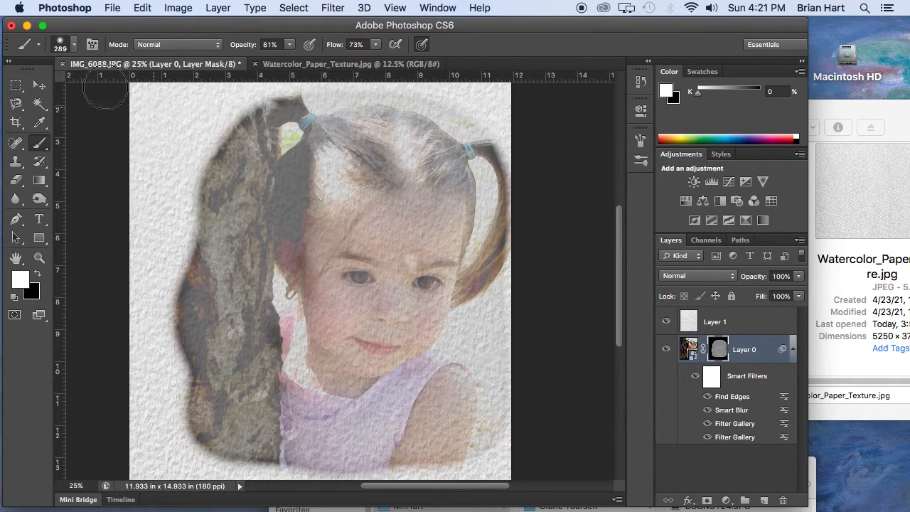
# Disable Wet Edges in the brush settings.
pyautogui.click(91, 44)
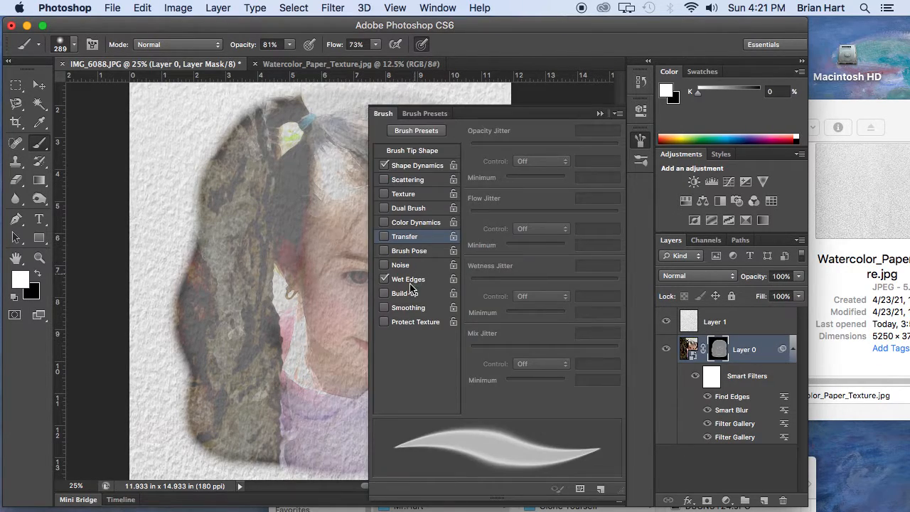
pyautogui.click(384, 279)
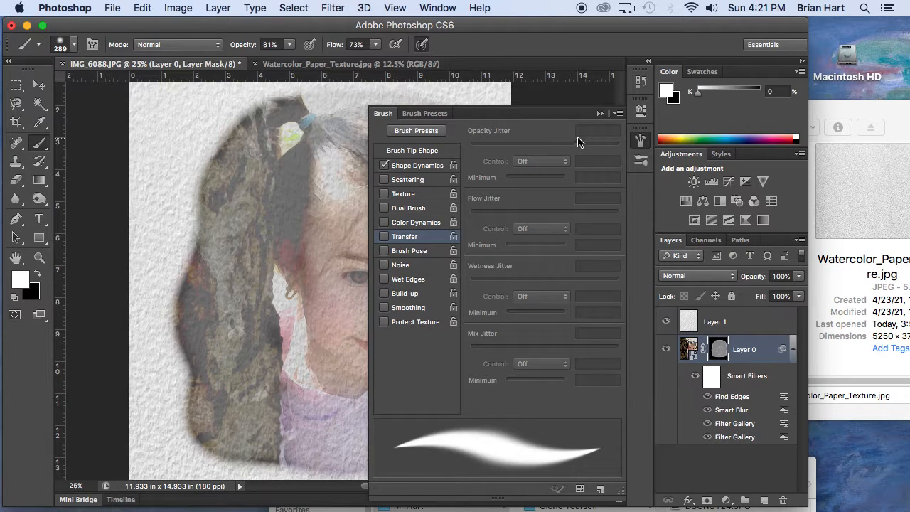
pyautogui.click(601, 114)
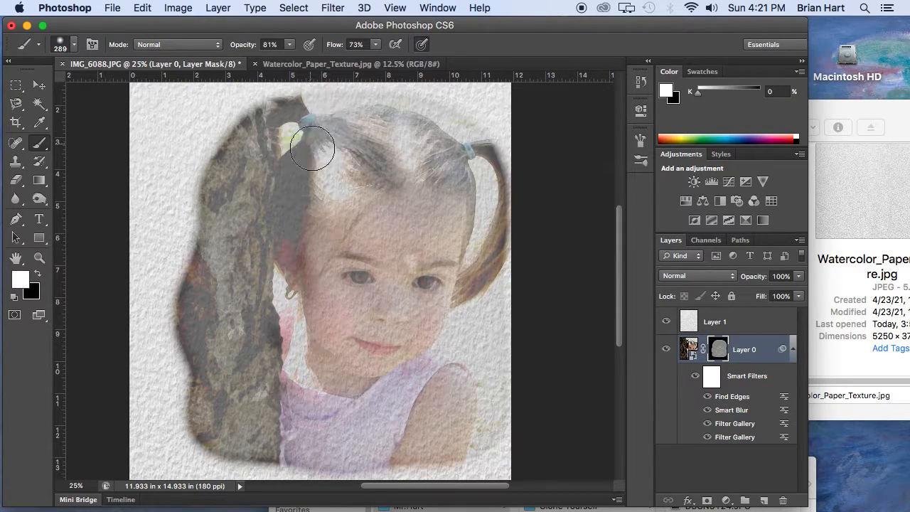
# Paint more white over the girl's face, hair and dress on the Layer 0 mask to reveal them more strongly.
pyautogui.moveTo(360, 178)
pyautogui.mouseDown()
pyautogui.moveTo(408, 191)
pyautogui.moveTo(357, 180)
pyautogui.moveTo(334, 194)
pyautogui.moveTo(330, 221)
pyautogui.moveTo(414, 196)
pyautogui.moveTo(437, 230)
pyautogui.moveTo(419, 261)
pyautogui.moveTo(367, 243)
pyautogui.moveTo(320, 268)
pyautogui.moveTo(323, 296)
pyautogui.moveTo(295, 257)
pyautogui.moveTo(287, 215)
pyautogui.moveTo(308, 168)
pyautogui.moveTo(289, 176)
pyautogui.moveTo(256, 237)
pyautogui.moveTo(254, 183)
pyautogui.moveTo(266, 163)
pyautogui.moveTo(237, 209)
pyautogui.moveTo(242, 270)
pyautogui.moveTo(275, 271)
pyautogui.moveTo(287, 320)
pyautogui.moveTo(281, 354)
pyautogui.moveTo(304, 392)
pyautogui.moveTo(362, 388)
pyautogui.moveTo(322, 363)
pyautogui.moveTo(418, 346)
pyautogui.moveTo(338, 340)
pyautogui.moveTo(322, 304)
pyautogui.moveTo(419, 318)
pyautogui.moveTo(455, 282)
pyautogui.moveTo(444, 332)
pyautogui.moveTo(420, 361)
pyautogui.moveTo(457, 283)
pyautogui.moveTo(456, 175)
pyautogui.moveTo(425, 163)
pyautogui.moveTo(392, 177)
pyautogui.moveTo(385, 172)
pyautogui.moveTo(417, 147)
pyautogui.moveTo(346, 146)
pyautogui.mouseUp()
pyautogui.moveTo(347, 263)
pyautogui.mouseDown()
pyautogui.moveTo(366, 289)
pyautogui.moveTo(433, 284)
pyautogui.moveTo(374, 311)
pyautogui.moveTo(357, 340)
pyautogui.moveTo(415, 358)
pyautogui.moveTo(442, 332)
pyautogui.moveTo(430, 374)
pyautogui.moveTo(456, 378)
pyautogui.mouseUp()
pyautogui.moveTo(475, 217)
pyautogui.mouseDown()
pyautogui.moveTo(468, 158)
pyautogui.moveTo(479, 143)
pyautogui.moveTo(487, 154)
pyautogui.moveTo(463, 134)
pyautogui.moveTo(383, 121)
pyautogui.moveTo(378, 135)
pyautogui.moveTo(409, 150)
pyautogui.moveTo(376, 153)
pyautogui.moveTo(370, 170)
pyautogui.moveTo(328, 135)
pyautogui.moveTo(303, 136)
pyautogui.moveTo(288, 160)
pyautogui.mouseUp()
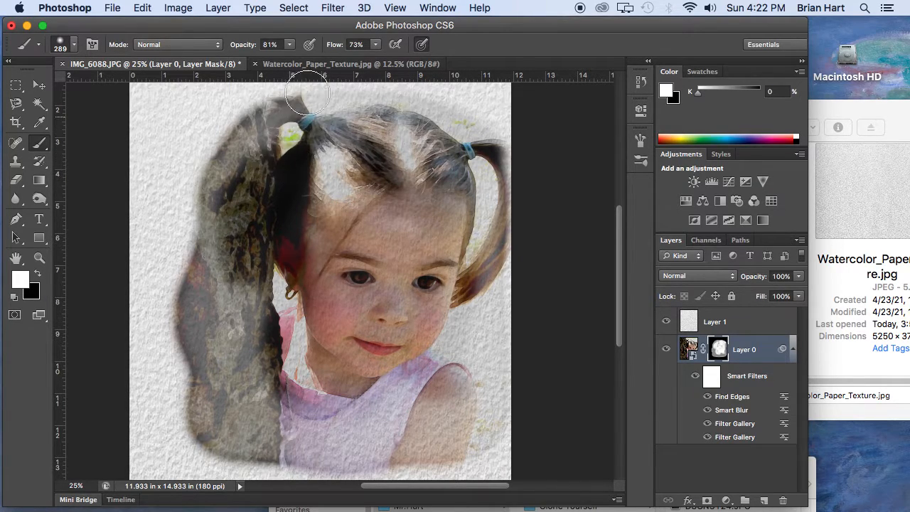
# Set the brush to 32% opacity, 447 px size and 2% hardness, and paint white over the tree trunk on the Layer 0 mask.
pyautogui.click(289, 48)
pyautogui.moveTo(293, 59); pyautogui.dragTo(278, 63)
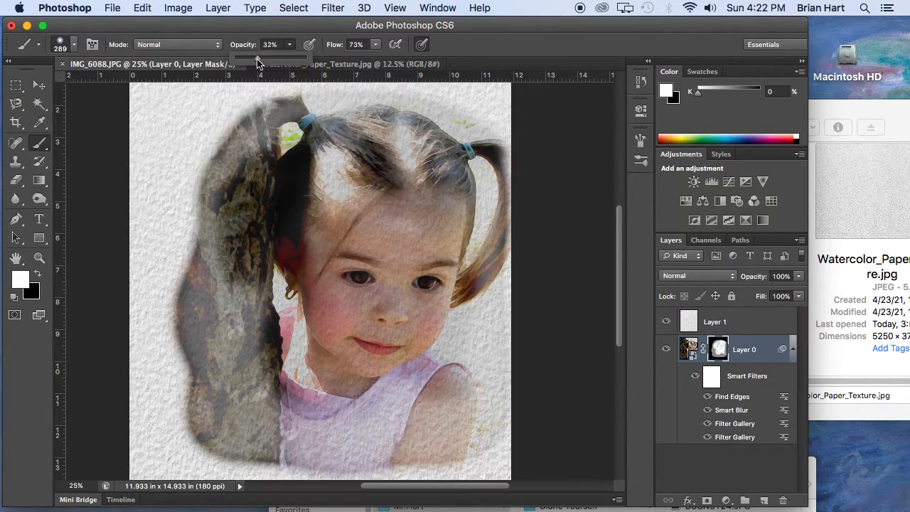
pyautogui.click(66, 45)
pyautogui.moveTo(126, 93); pyautogui.dragTo(134, 90)
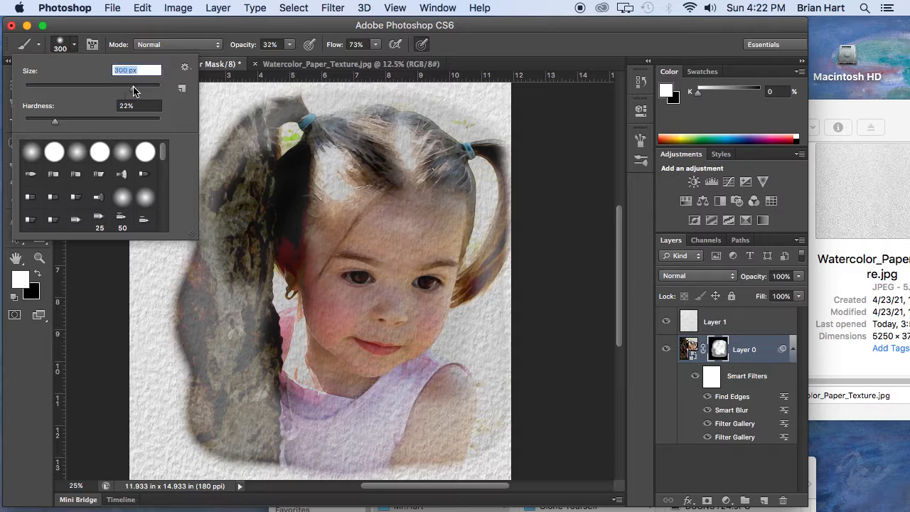
pyautogui.moveTo(56, 125); pyautogui.dragTo(40, 124)
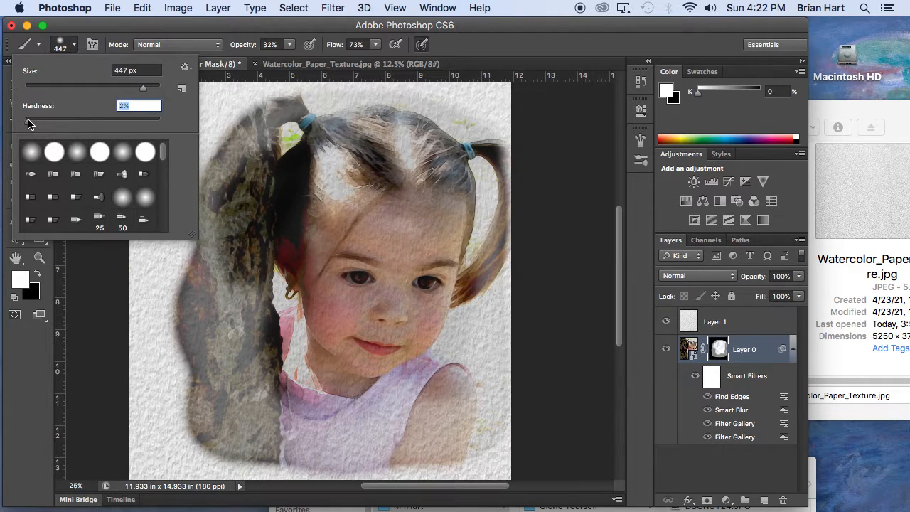
pyautogui.click(64, 45)
pyautogui.moveTo(255, 148)
pyautogui.mouseDown()
pyautogui.moveTo(232, 156)
pyautogui.moveTo(205, 218)
pyautogui.moveTo(206, 306)
pyautogui.moveTo(211, 284)
pyautogui.moveTo(209, 263)
pyautogui.moveTo(194, 300)
pyautogui.moveTo(198, 410)
pyautogui.moveTo(212, 439)
pyautogui.moveTo(246, 445)
pyautogui.moveTo(224, 430)
pyautogui.moveTo(305, 453)
pyautogui.moveTo(448, 446)
pyautogui.moveTo(435, 368)
pyautogui.moveTo(496, 184)
pyautogui.moveTo(491, 139)
pyautogui.moveTo(447, 112)
pyautogui.moveTo(345, 110)
pyautogui.moveTo(289, 128)
pyautogui.moveTo(400, 161)
pyautogui.moveTo(347, 151)
pyautogui.moveTo(266, 221)
pyautogui.moveTo(303, 295)
pyautogui.moveTo(361, 307)
pyautogui.moveTo(352, 324)
pyautogui.moveTo(376, 324)
pyautogui.mouseUp()
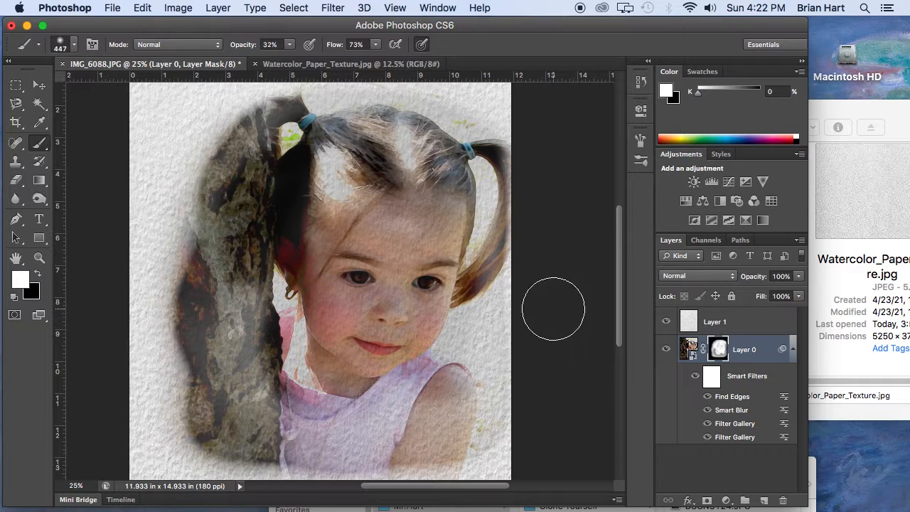
# Inspect the girl's face at 50% zoom with the paper texture of Layer 1 hidden and shown for comparison.
pyautogui.click(40, 258)
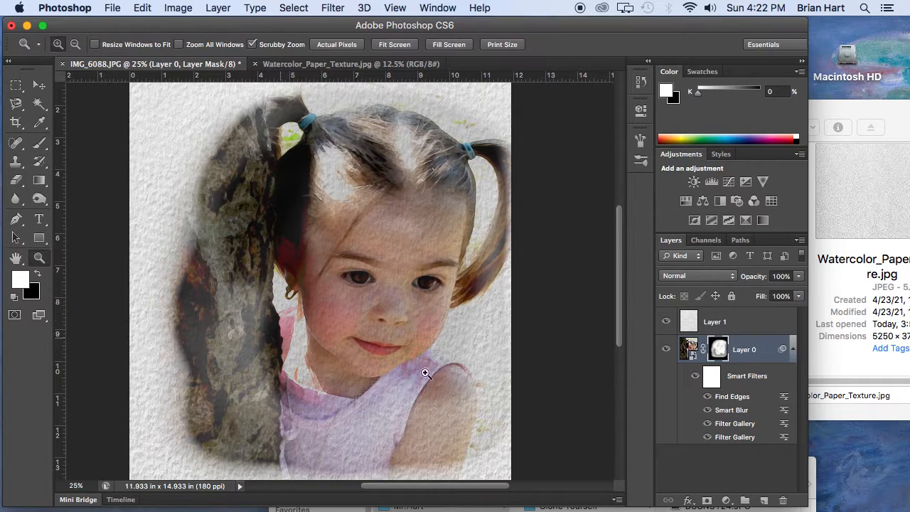
pyautogui.click(353, 325)
pyautogui.click(394, 342)
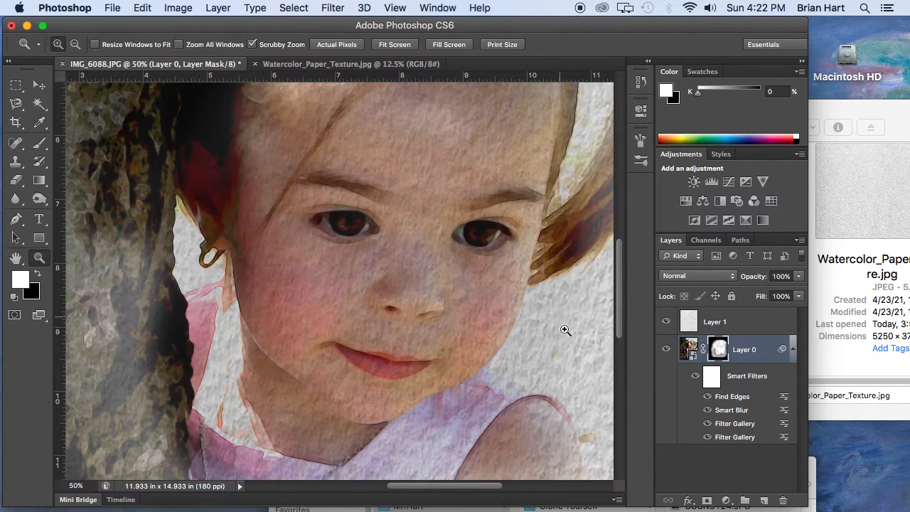
pyautogui.click(666, 325)
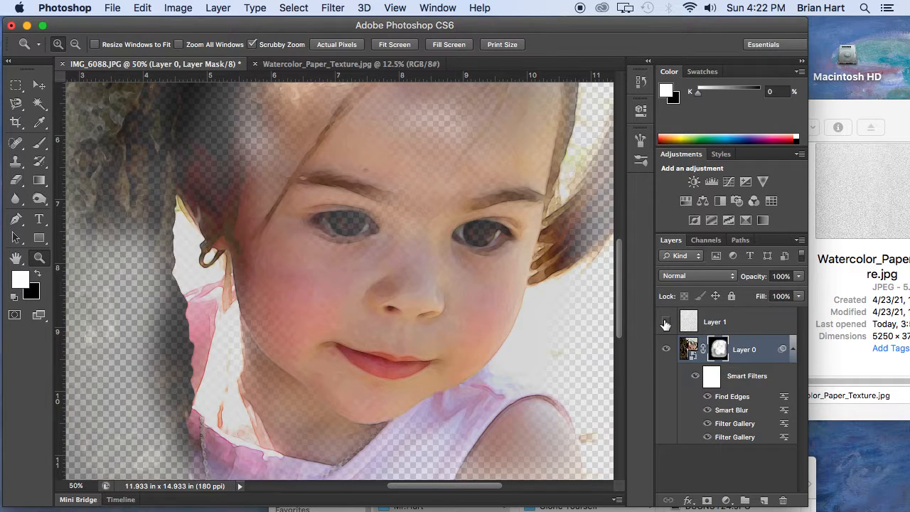
pyautogui.click(666, 324)
pyautogui.click(666, 324)
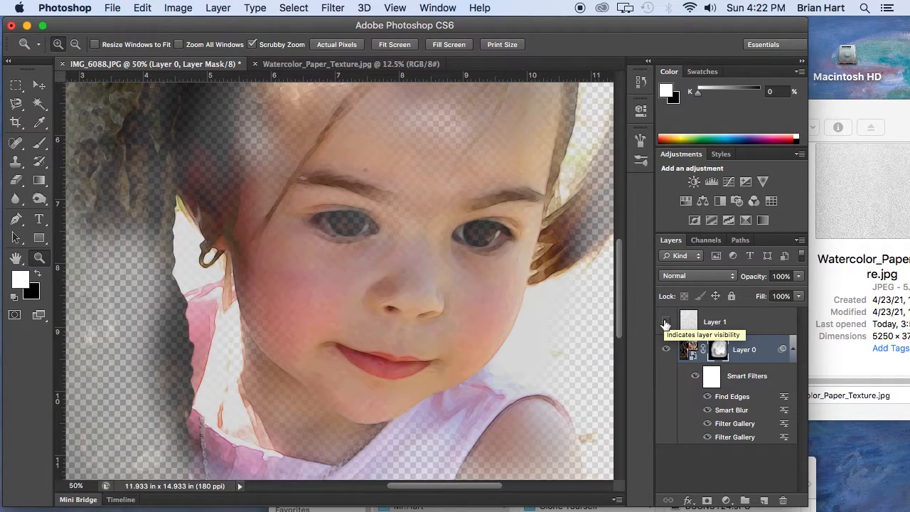
pyautogui.click(666, 324)
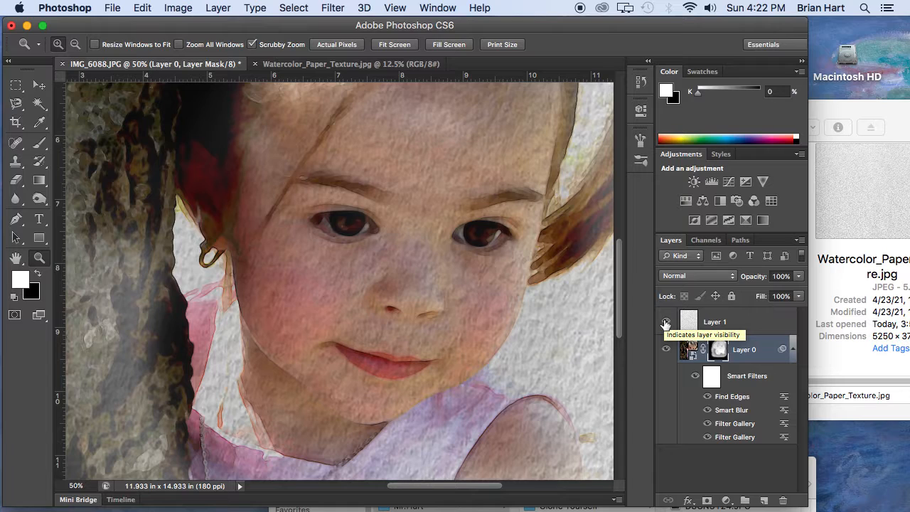
# Reduce the opacity of Layer 0 to 86% and view the portrait at 25% zoom.
pyautogui.click(802, 276)
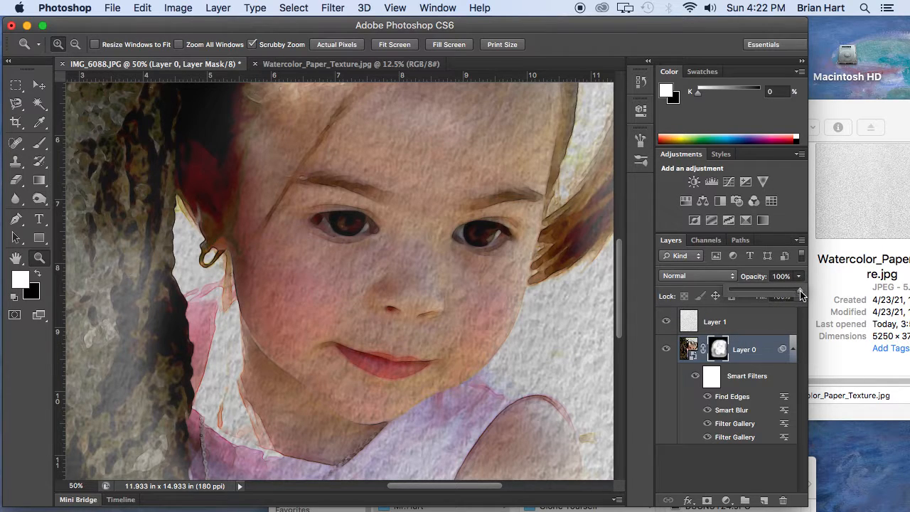
pyautogui.moveTo(794, 295)
pyautogui.mouseDown()
pyautogui.moveTo(783, 296)
pyautogui.moveTo(792, 297)
pyautogui.mouseUp()
pyautogui.click(451, 327)
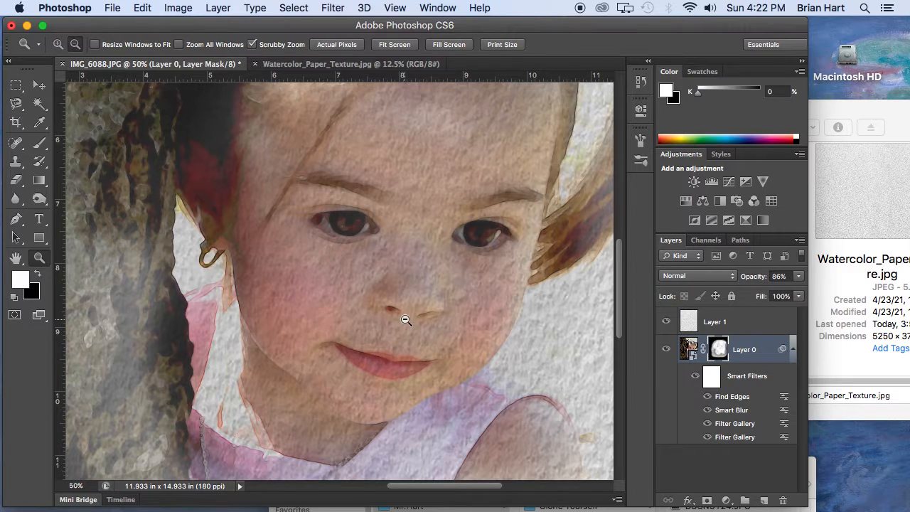
pyautogui.keyDown('alt'); pyautogui.click(407, 321); pyautogui.keyUp('alt')
pyautogui.keyDown('alt'); pyautogui.click(406, 320); pyautogui.keyUp('alt')
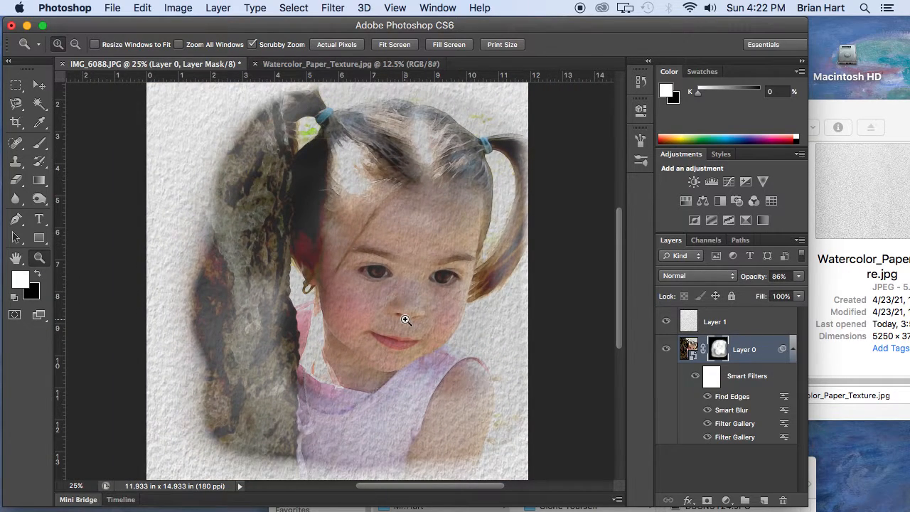